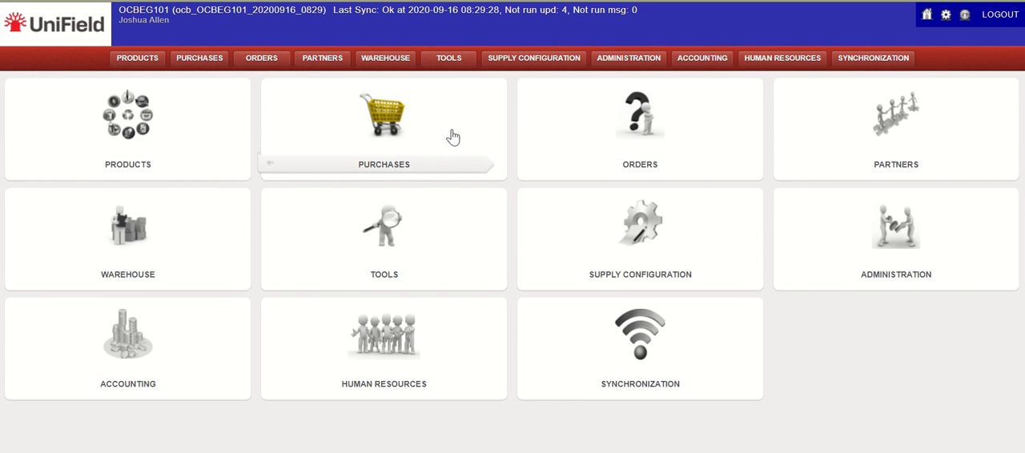
- Open the Supplier Performance report among the purchase reports and set its period from 01/Jan/2019 to 30/Sep/2020
{"action": "left_click", "coordinate": [206, 65]}
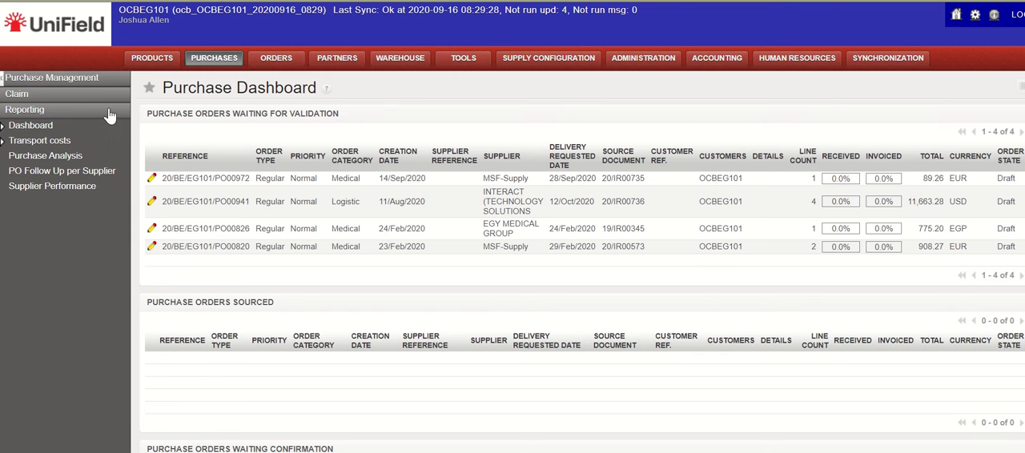
{"action": "left_click", "coordinate": [84, 188]}
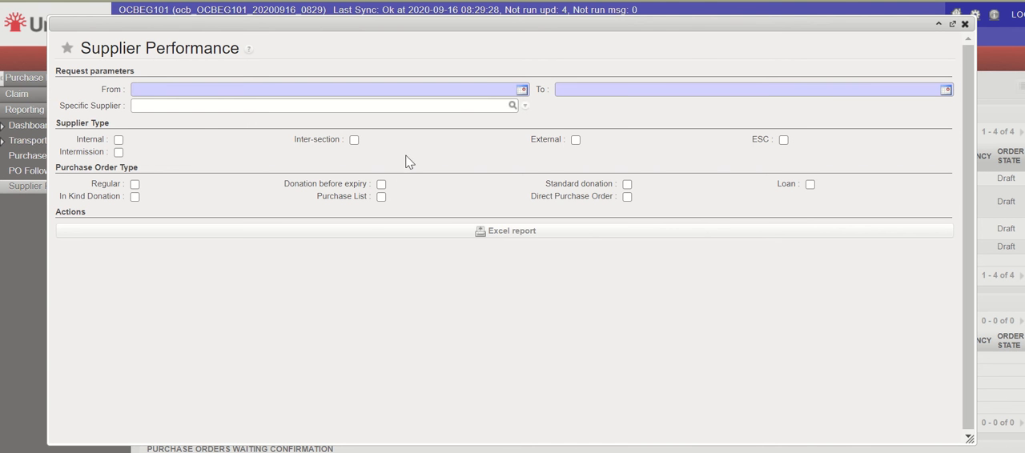
{"action": "left_click", "coordinate": [522, 89]}
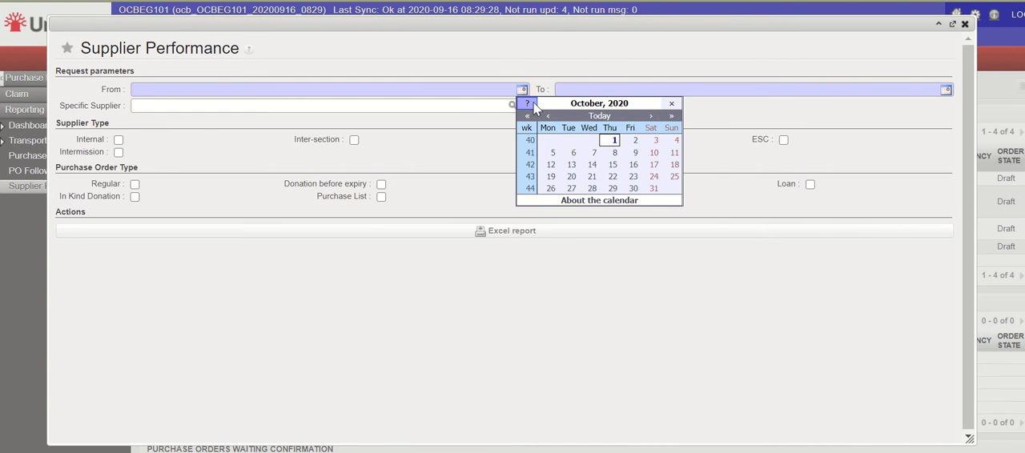
{"action": "left_click", "coordinate": [527, 117]}
{"action": "left_click_drag", "start_coordinate": [527, 115], "coordinate": [553, 126]}
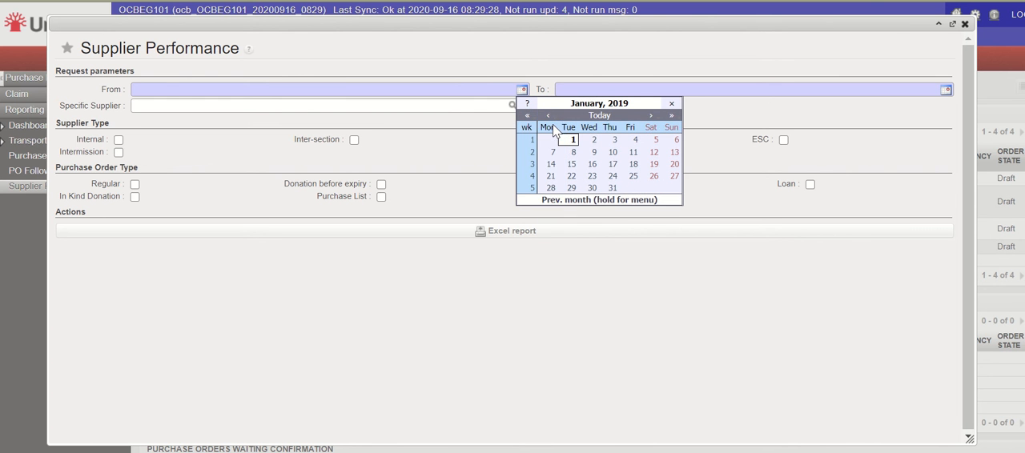
{"action": "left_click", "coordinate": [574, 139]}
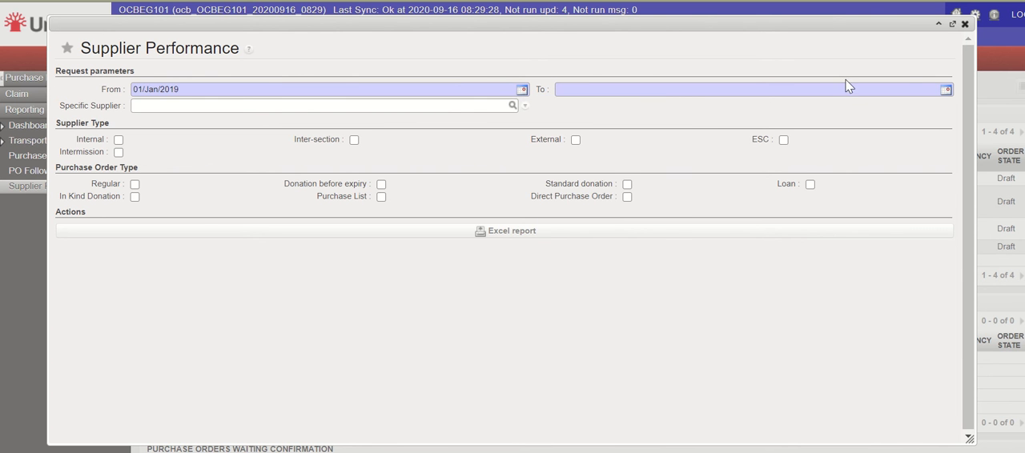
{"action": "left_click", "coordinate": [946, 89]}
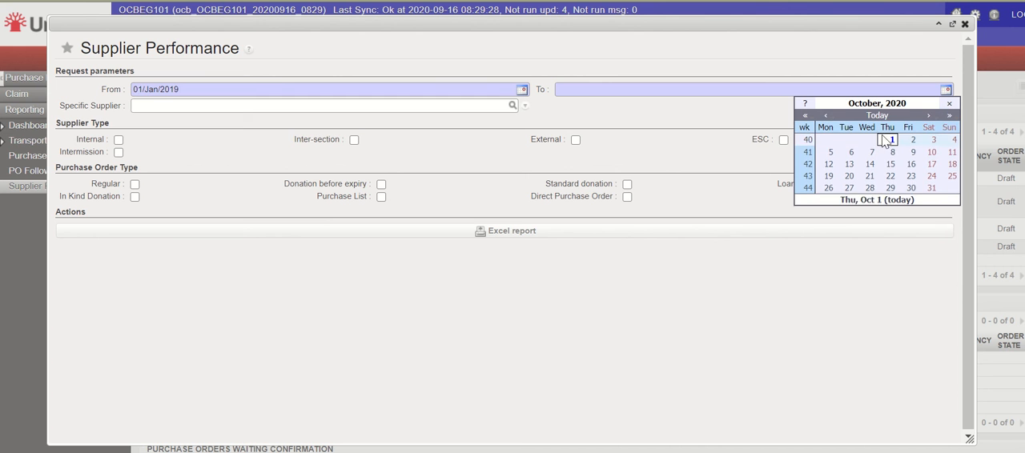
{"action": "left_click", "coordinate": [823, 116]}
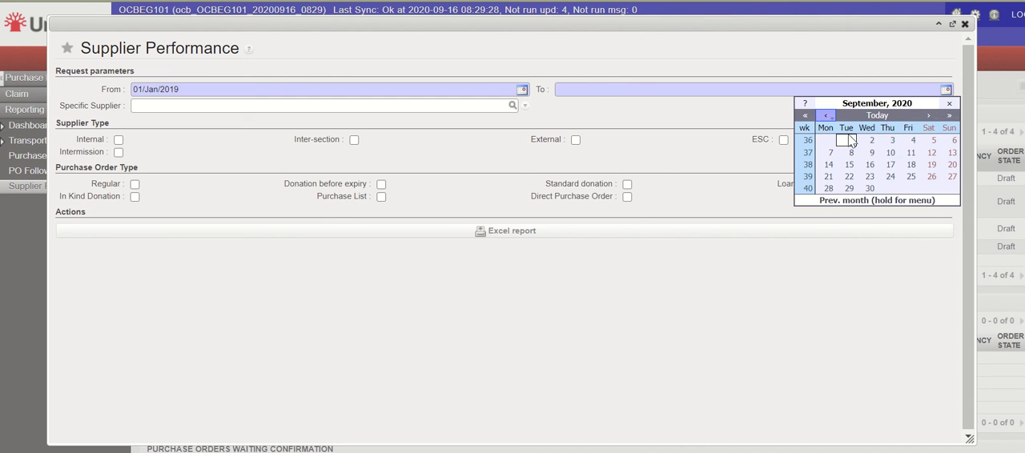
{"action": "left_click", "coordinate": [870, 188]}
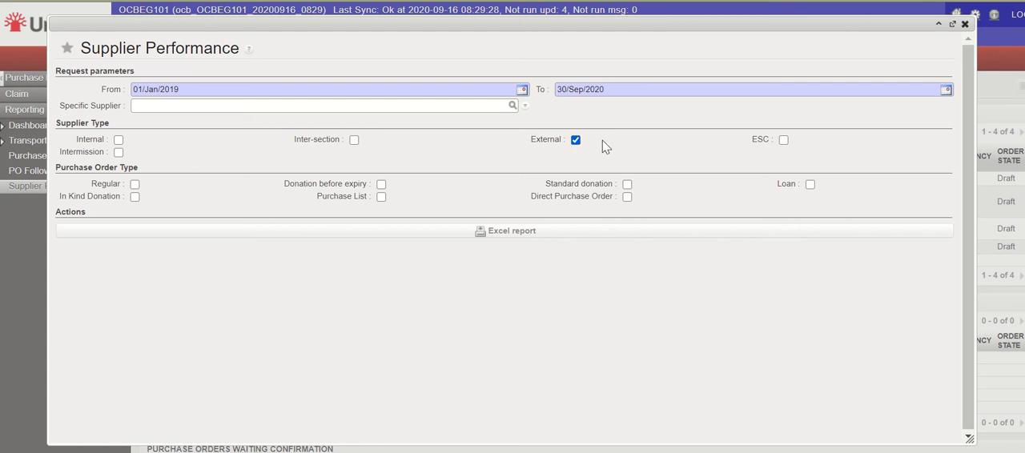
- Limit the report to External and ESC suppliers with Regular, Purchase List and Direct Purchase Order types
{"action": "left_click", "coordinate": [784, 141]}
{"action": "left_click", "coordinate": [135, 184]}
{"action": "left_click", "coordinate": [382, 197]}
- Generate the Supplier Performance report as an Excel file and open the downloaded workbook in Excel
{"action": "left_click", "coordinate": [502, 232]}
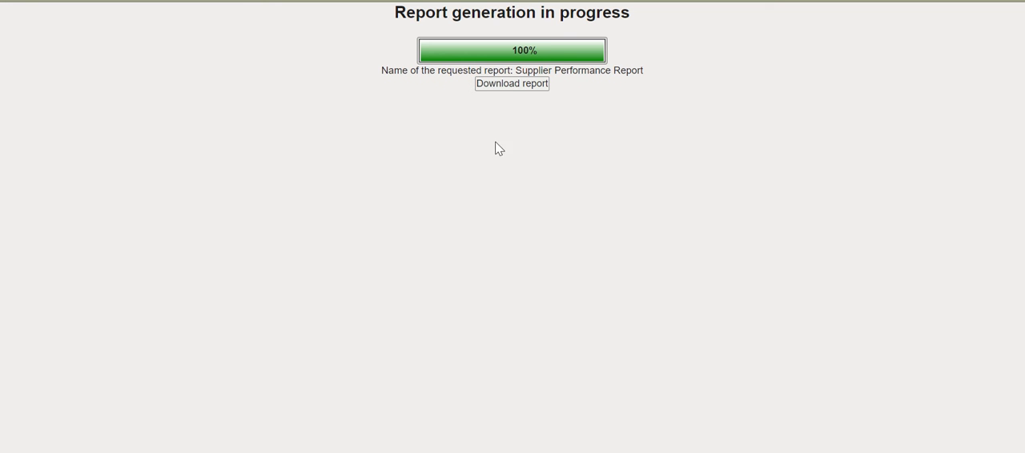
{"action": "left_click", "coordinate": [511, 84]}
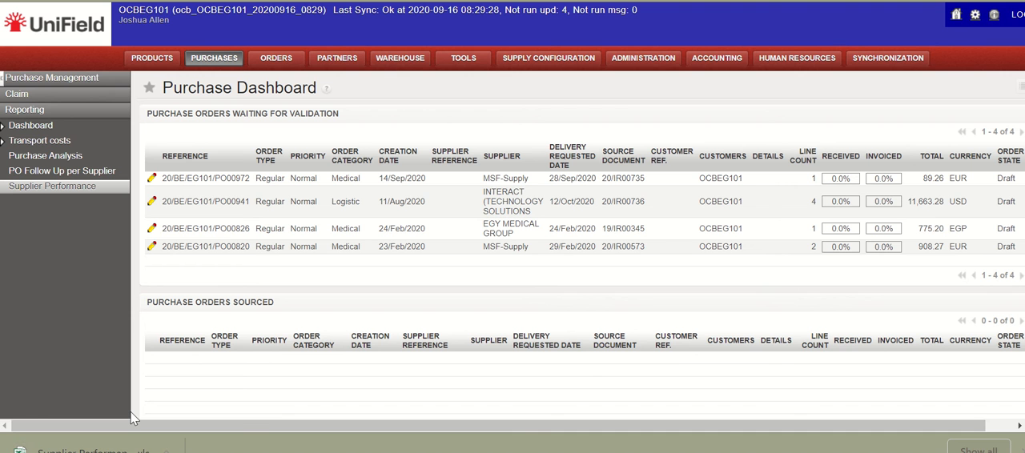
{"action": "left_click", "coordinate": [111, 451]}
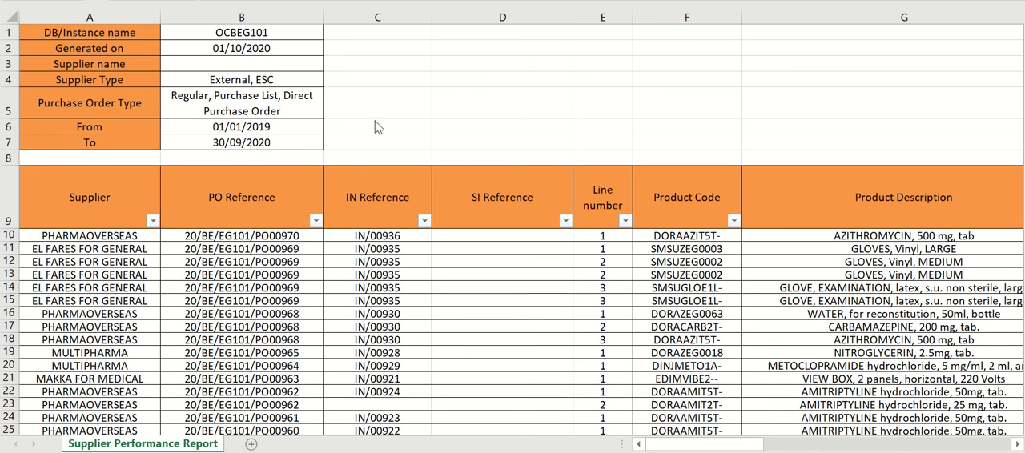
- Examine the report's request parameters and its order line columns, including the options of the Status filter
{"action": "left_click", "coordinate": [299, 103]}
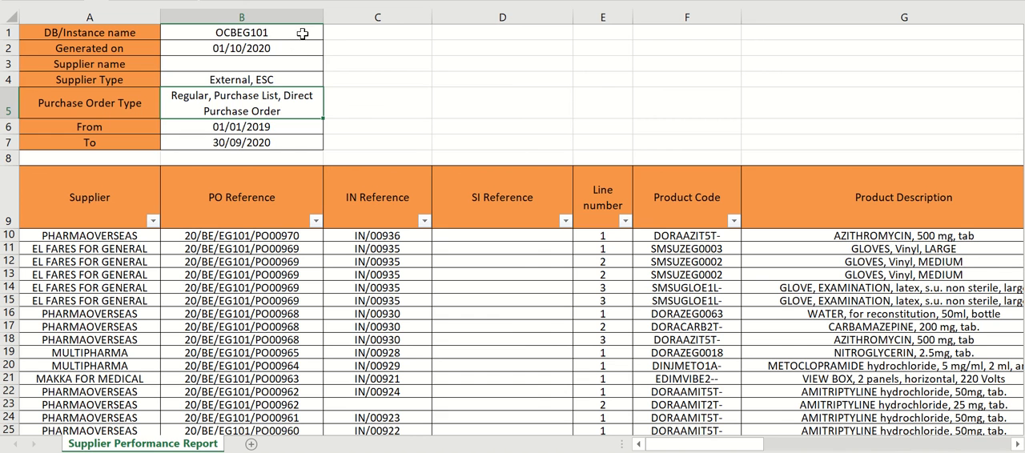
{"action": "left_click_drag", "start_coordinate": [300, 32], "coordinate": [291, 159]}
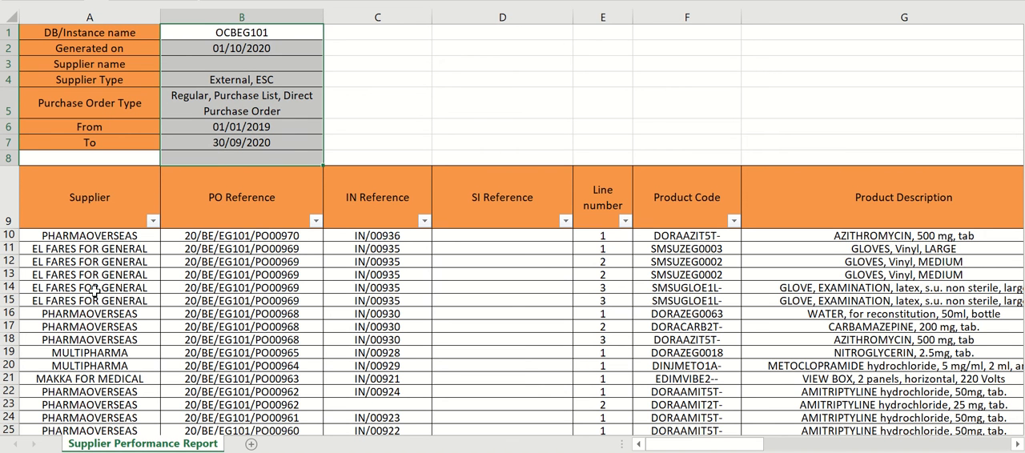
{"action": "left_click", "coordinate": [102, 192]}
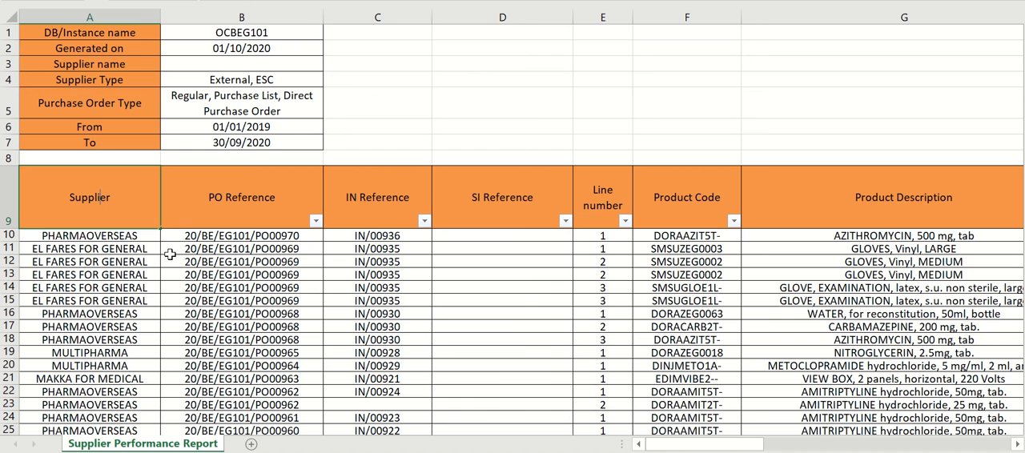
{"action": "left_click", "coordinate": [166, 297]}
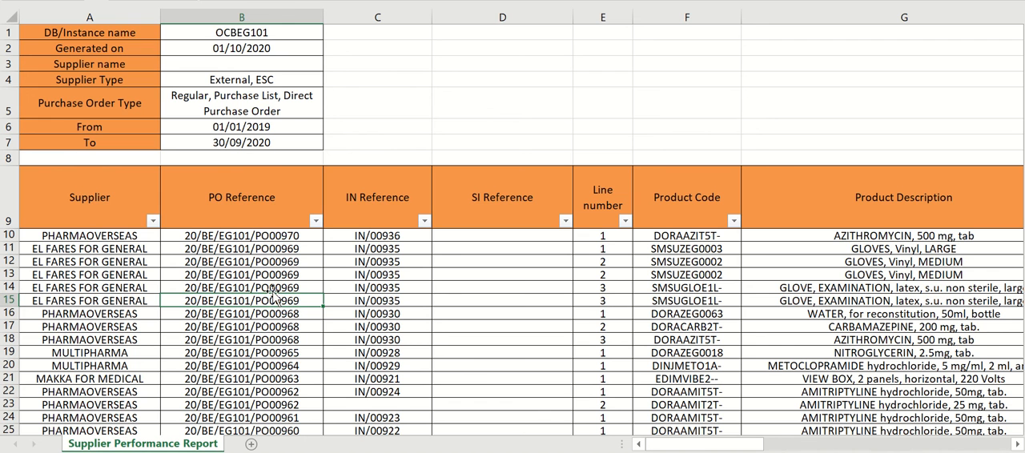
{"action": "scroll", "coordinate": [272, 294], "scroll_direction": "down", "scroll_amount": 1}
{"action": "scroll", "coordinate": [272, 295], "scroll_direction": "up", "scroll_amount": 1}
{"action": "scroll", "coordinate": [729, 297], "scroll_direction": "right", "scroll_amount": 1}
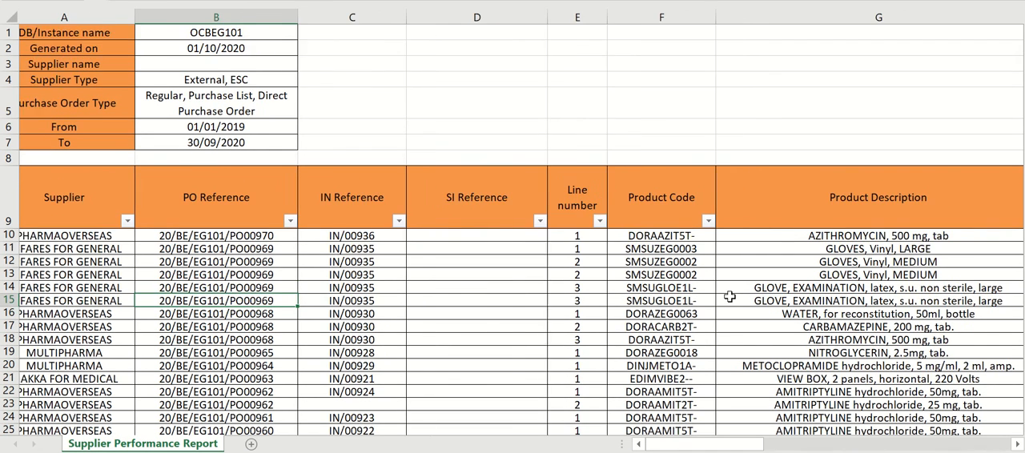
{"action": "scroll", "coordinate": [729, 297], "scroll_direction": "right", "scroll_amount": 6}
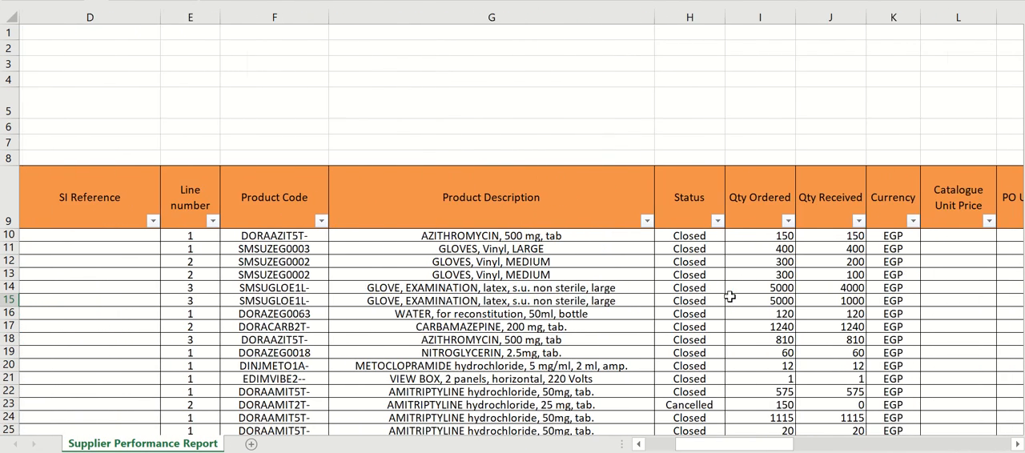
{"action": "left_click", "coordinate": [717, 221]}
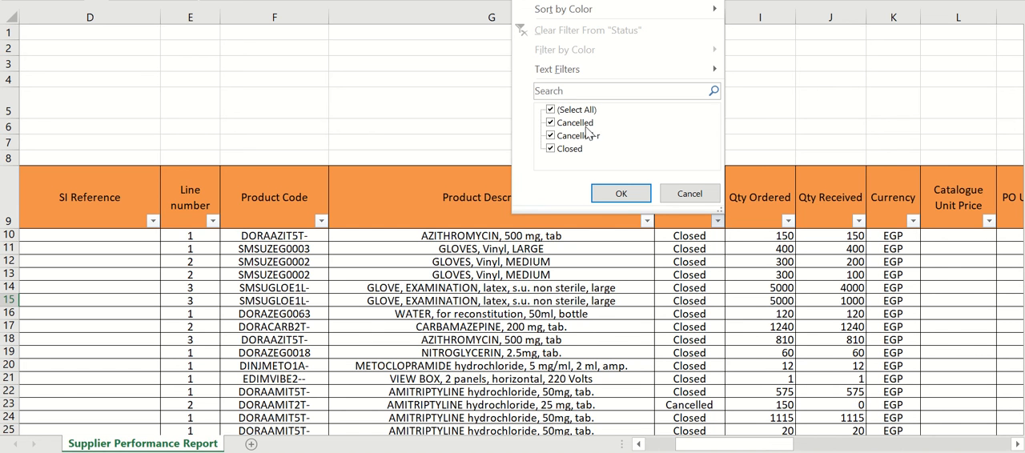
{"action": "left_click", "coordinate": [691, 197]}
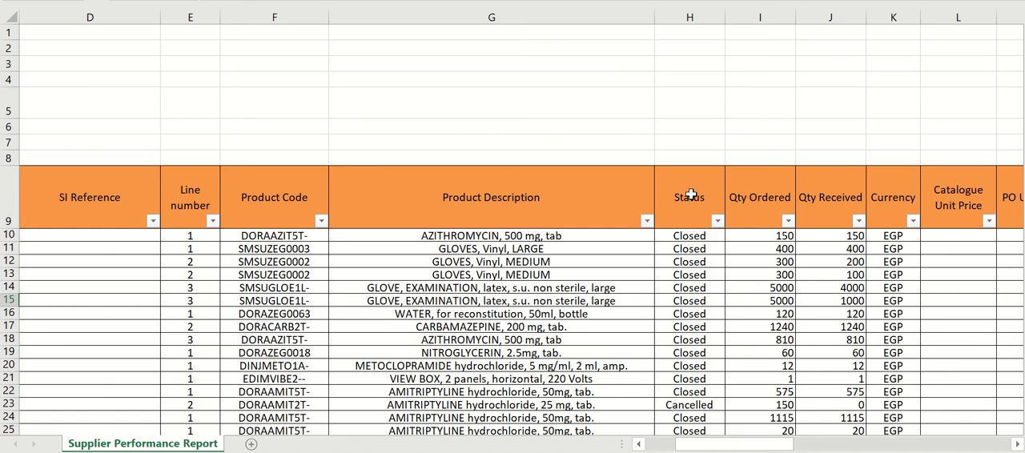
- Examine the quantity and currency columns and compare the PO, IN and SI unit prices of the order lines
{"action": "scroll", "coordinate": [880, 263], "scroll_direction": "right", "scroll_amount": 2}
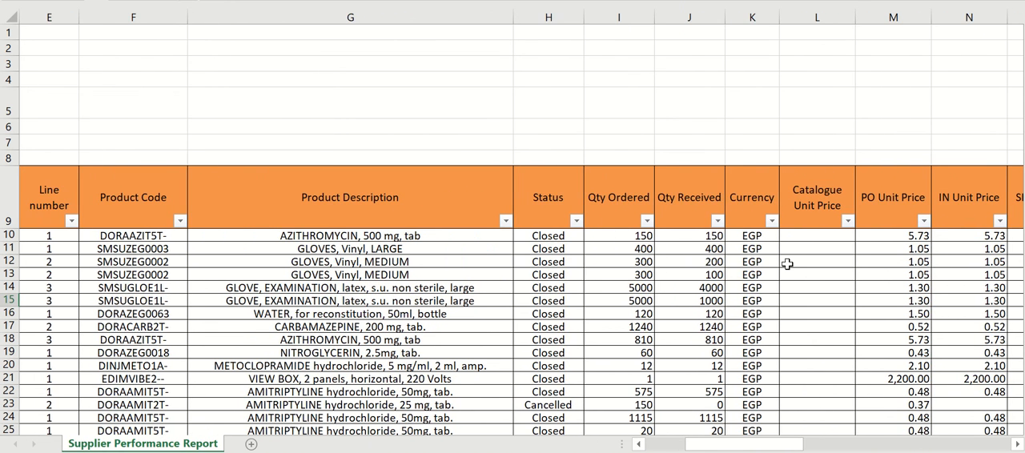
{"action": "scroll", "coordinate": [783, 263], "scroll_direction": "right", "scroll_amount": 2}
{"action": "scroll", "coordinate": [787, 263], "scroll_direction": "right", "scroll_amount": 1}
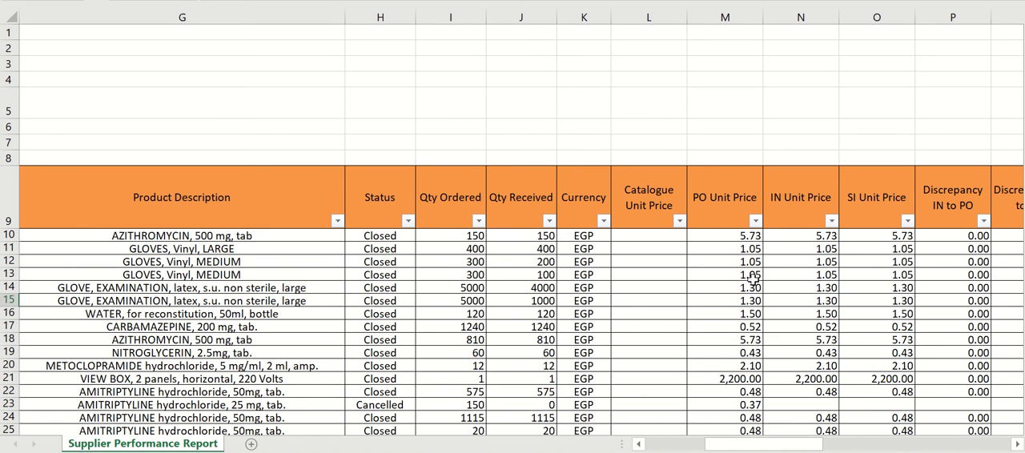
{"action": "left_click", "coordinate": [803, 218]}
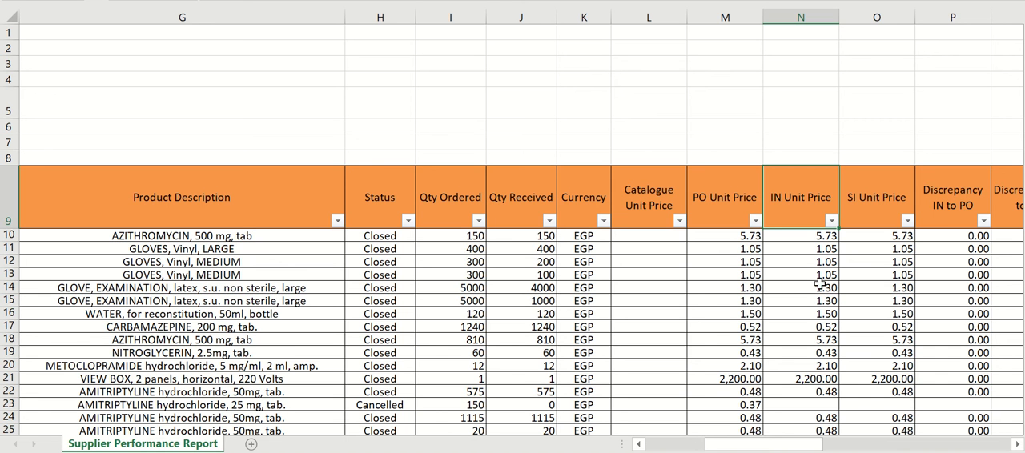
{"action": "left_click", "coordinate": [744, 276]}
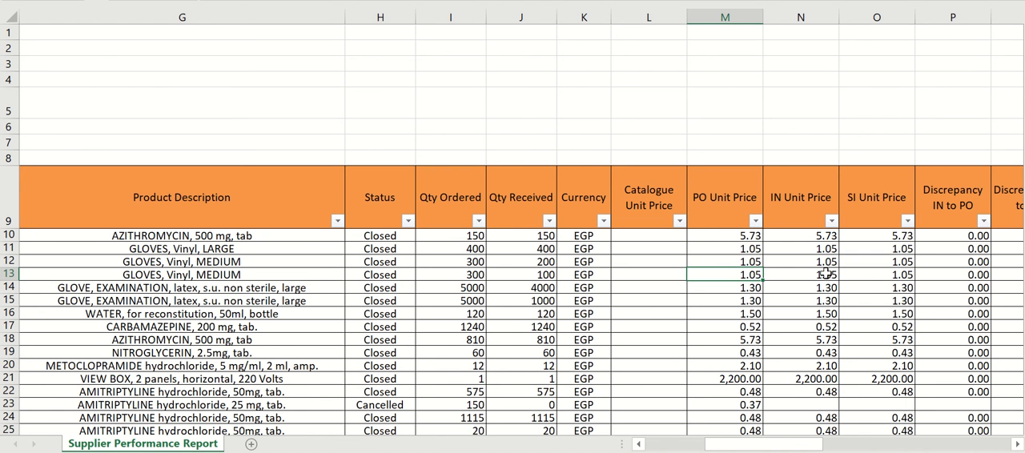
{"action": "left_click", "coordinate": [874, 214]}
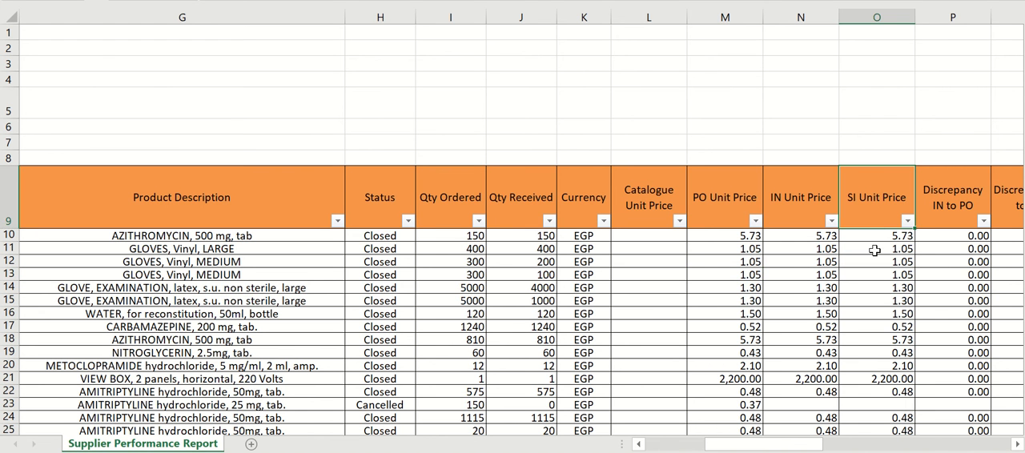
{"action": "scroll", "coordinate": [881, 275], "scroll_direction": "right", "scroll_amount": 2}
{"action": "scroll", "coordinate": [847, 264], "scroll_direction": "left", "scroll_amount": 2}
- Compare the PO, IN and SI unit price columns with their functional equivalents and review the discrepancy columns
{"action": "left_click", "coordinate": [1018, 444]}
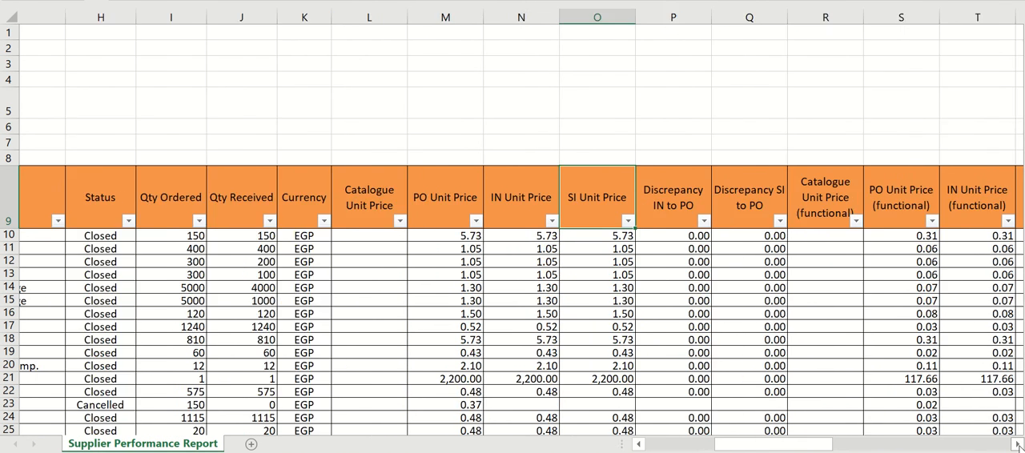
{"action": "left_click", "coordinate": [1017, 444]}
{"action": "left_click", "coordinate": [1017, 444]}
{"action": "left_click", "coordinate": [1018, 444]}
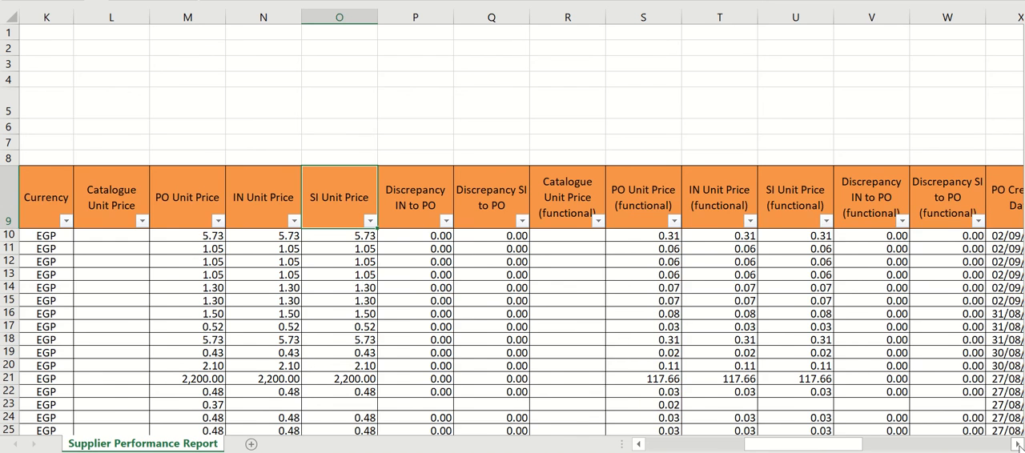
{"action": "left_click", "coordinate": [1017, 444]}
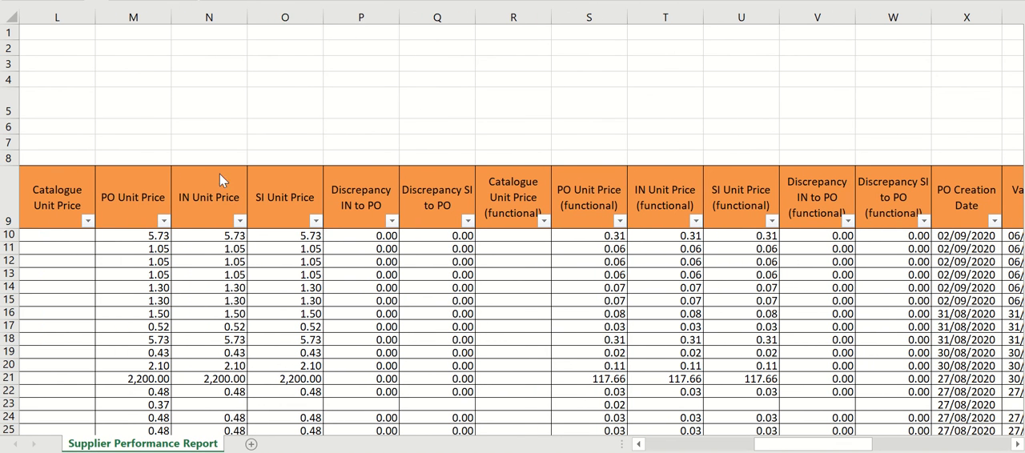
{"action": "left_click", "coordinate": [136, 183]}
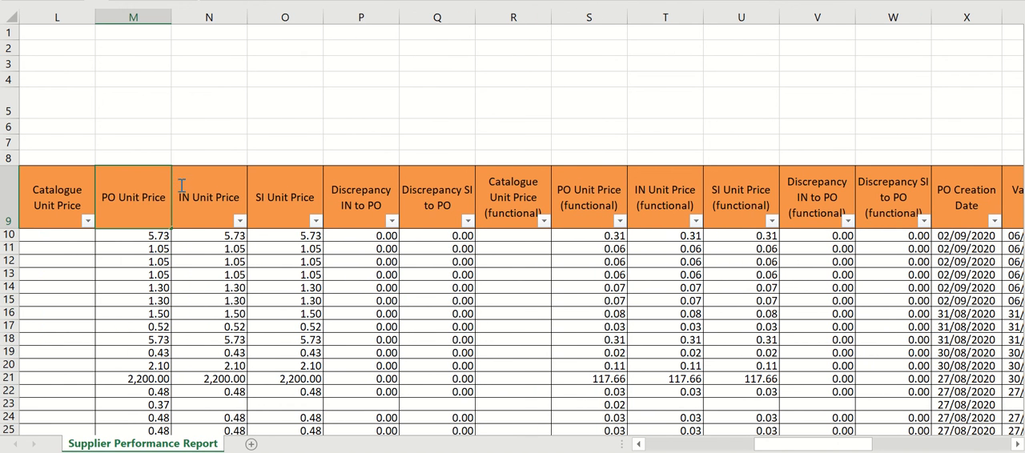
{"action": "double_click", "coordinate": [145, 196]}
{"action": "left_click", "coordinate": [146, 134]}
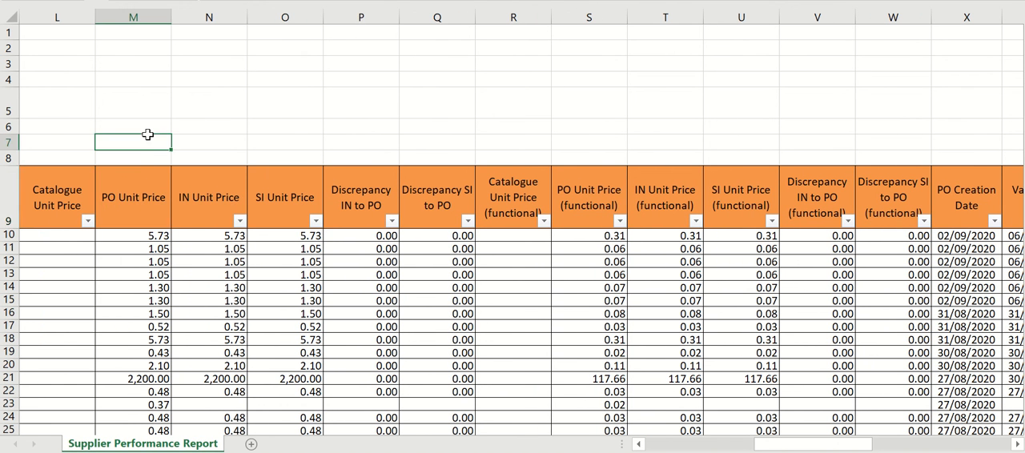
{"action": "left_click_drag", "start_coordinate": [145, 172], "coordinate": [277, 194]}
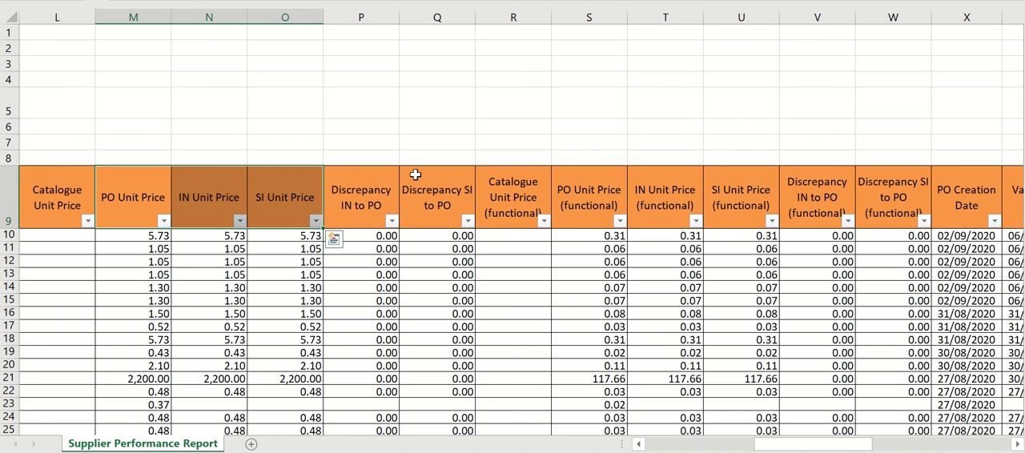
{"action": "left_click_drag", "start_coordinate": [596, 208], "coordinate": [731, 208]}
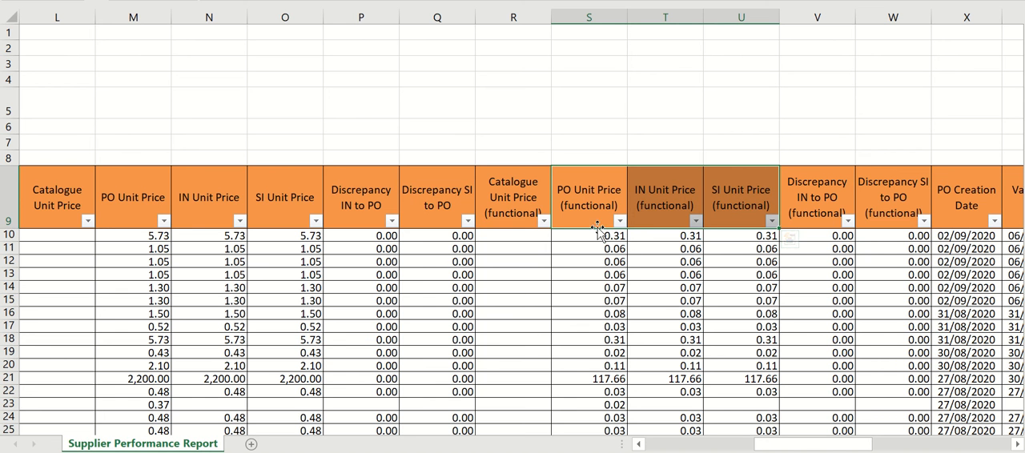
{"action": "left_click", "coordinate": [650, 232]}
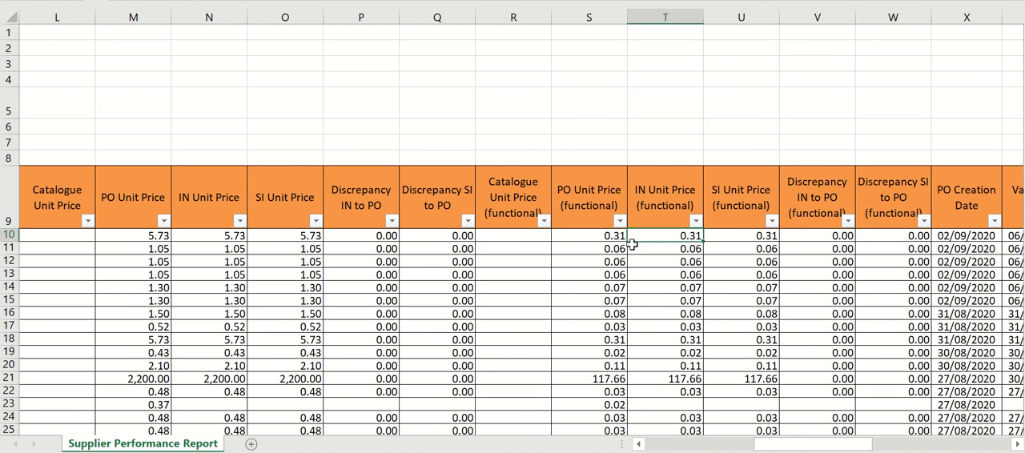
{"action": "left_click_drag", "start_coordinate": [602, 236], "coordinate": [737, 238]}
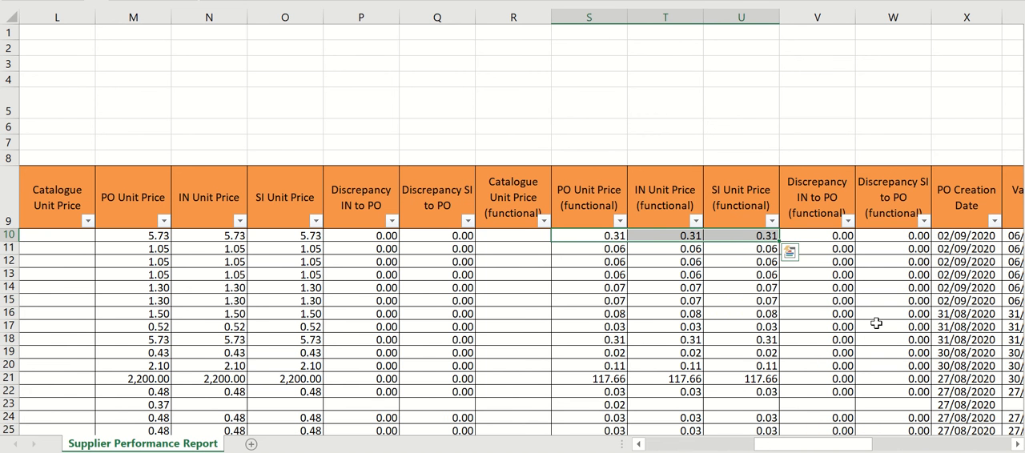
- Examine the PO creation, validation and confirmation date columns and the date filter options available for PO Creation Date
{"action": "scroll", "coordinate": [876, 323], "scroll_direction": "right", "scroll_amount": 4}
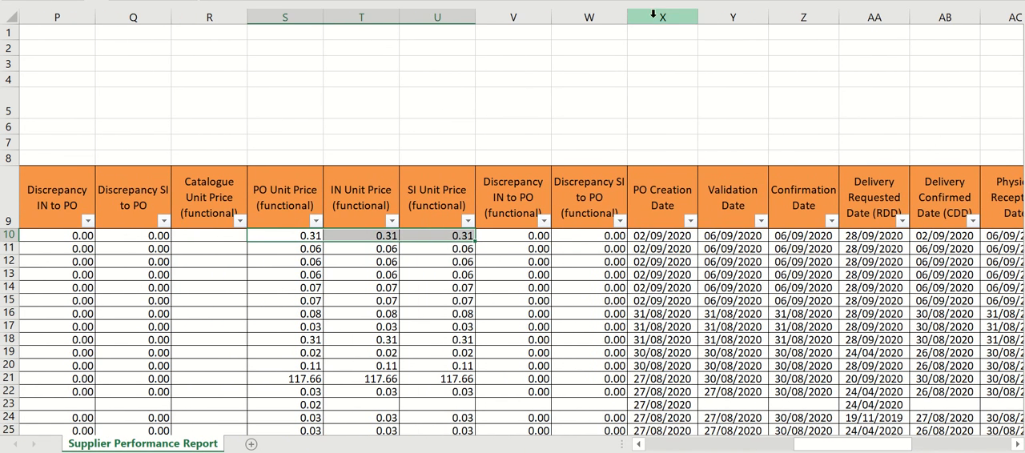
{"action": "mouse_move", "coordinate": [663, 14]}
{"action": "left_mouse_down"}
{"action": "mouse_move", "coordinate": [740, 35]}
{"action": "mouse_move", "coordinate": [825, 26]}
{"action": "left_mouse_up"}
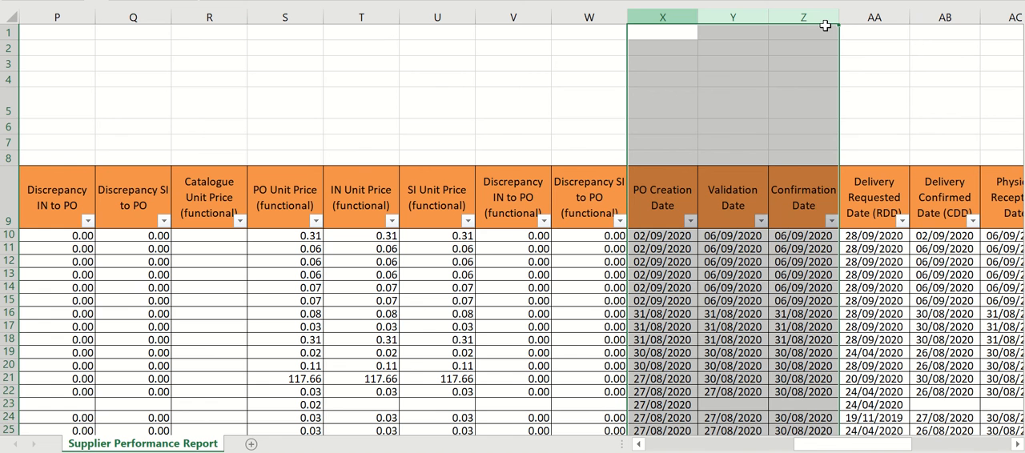
{"action": "left_click", "coordinate": [720, 90]}
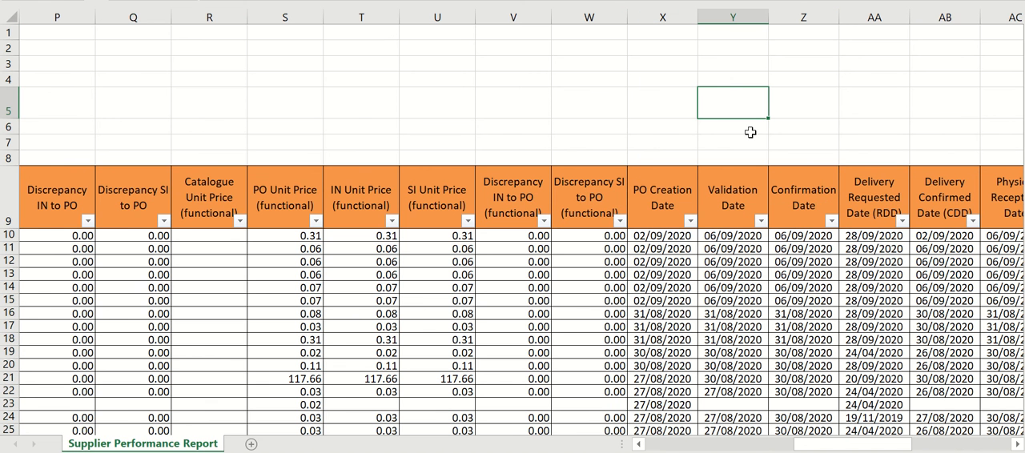
{"action": "scroll", "coordinate": [748, 130], "scroll_direction": "down", "scroll_amount": 1}
{"action": "scroll", "coordinate": [750, 132], "scroll_direction": "down", "scroll_amount": 1}
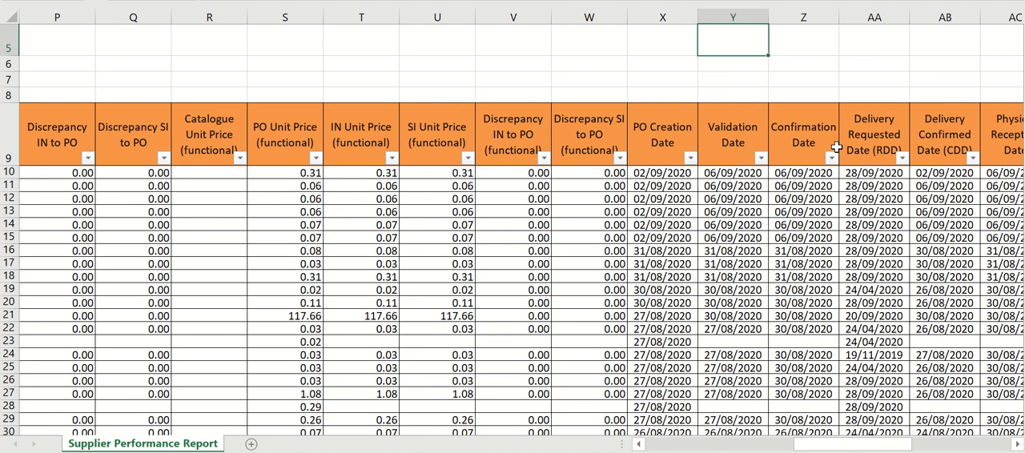
{"action": "left_click", "coordinate": [689, 157]}
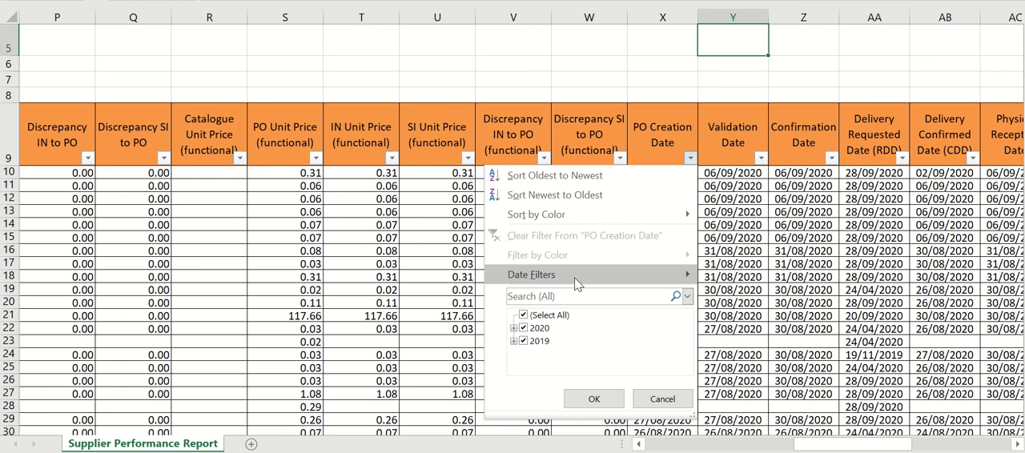
{"action": "mouse_move", "coordinate": [574, 277]}
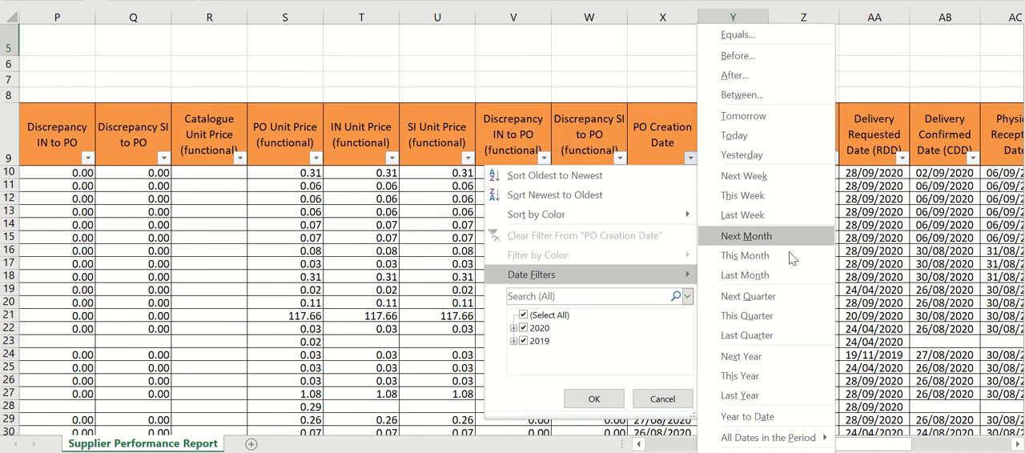
{"action": "left_click", "coordinate": [867, 269]}
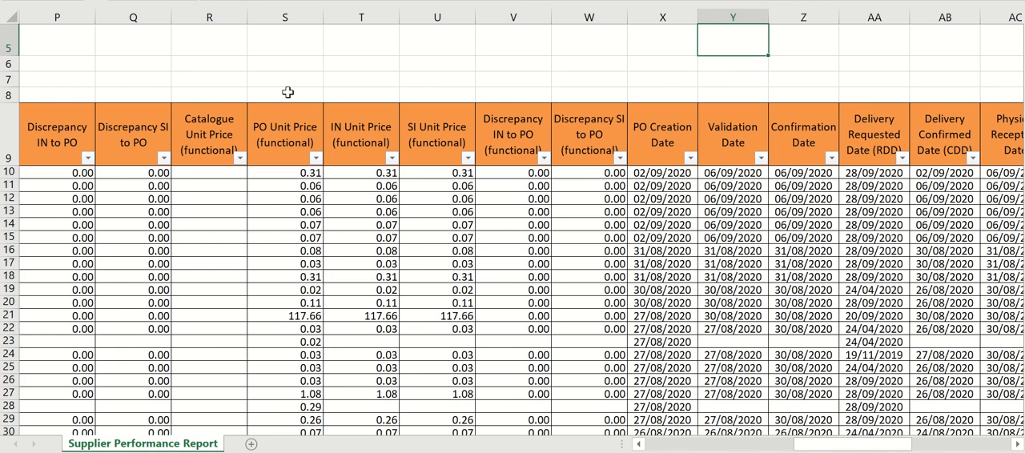
- Review the delivery date, days to validate and confirm, delay and lead time columns through the end of the report
{"action": "left_click", "coordinate": [289, 15]}
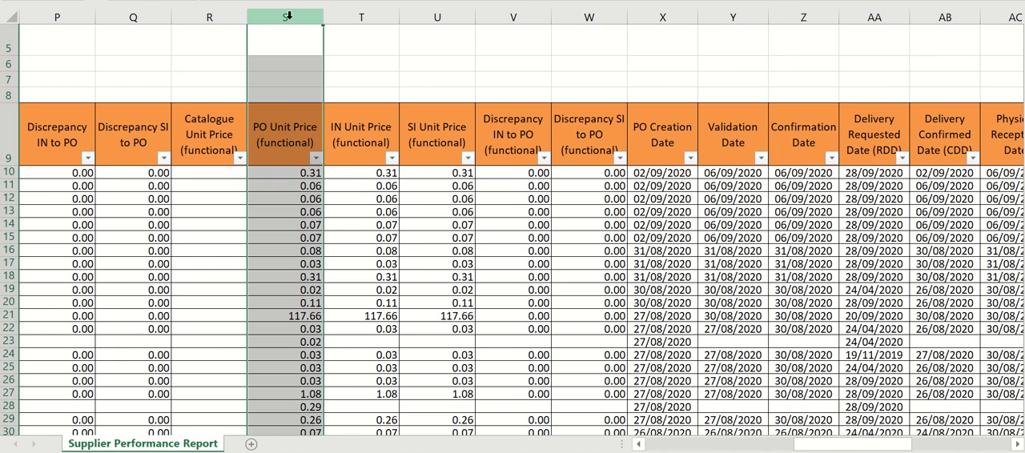
{"action": "left_click", "coordinate": [1018, 445]}
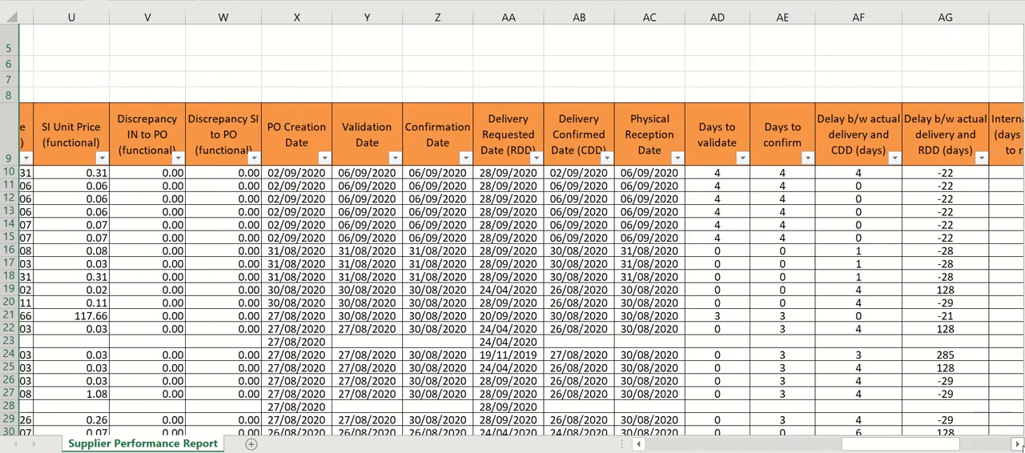
{"action": "left_click", "coordinate": [1018, 444]}
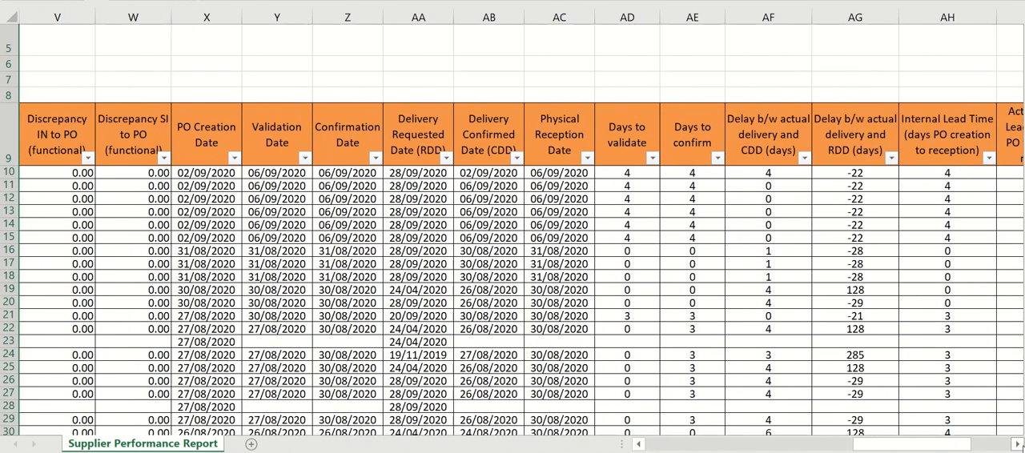
{"action": "left_click", "coordinate": [1018, 444]}
{"action": "left_click", "coordinate": [1017, 445]}
{"action": "left_click", "coordinate": [1017, 445]}
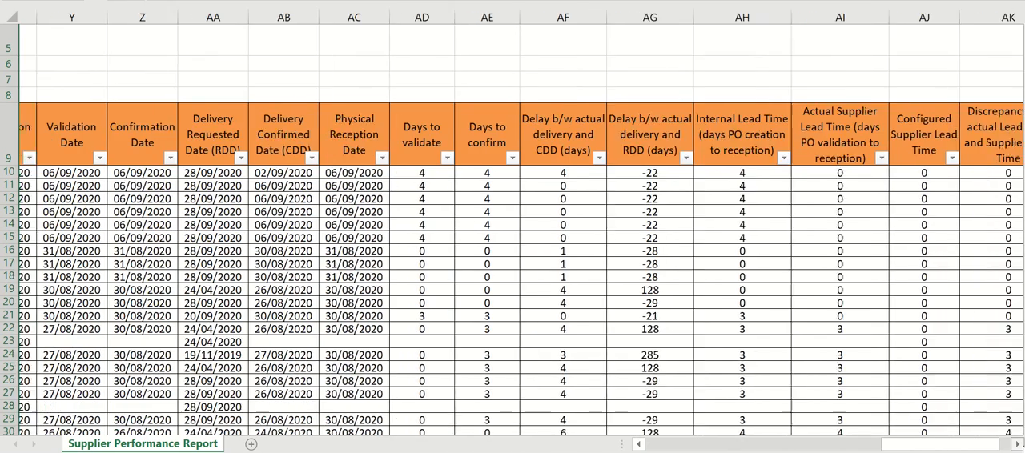
{"action": "left_click", "coordinate": [1018, 445]}
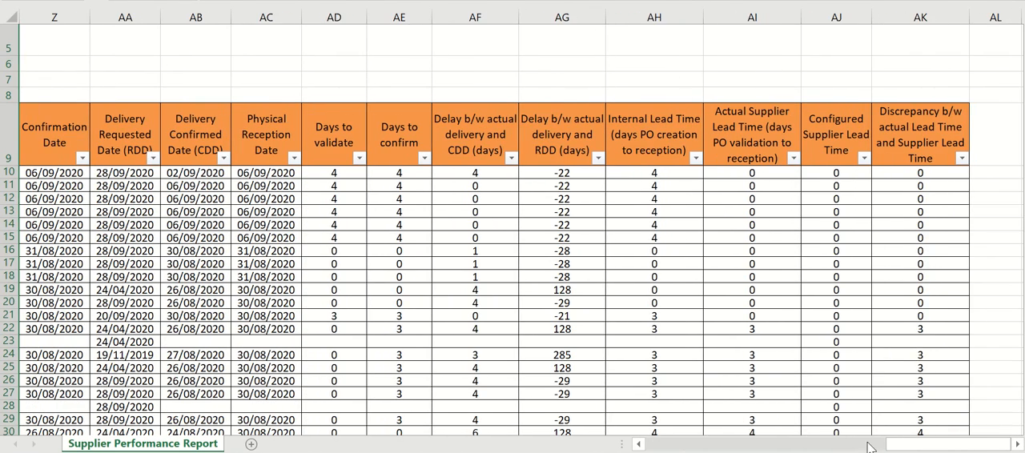
{"action": "left_click_drag", "start_coordinate": [903, 445], "coordinate": [693, 437]}
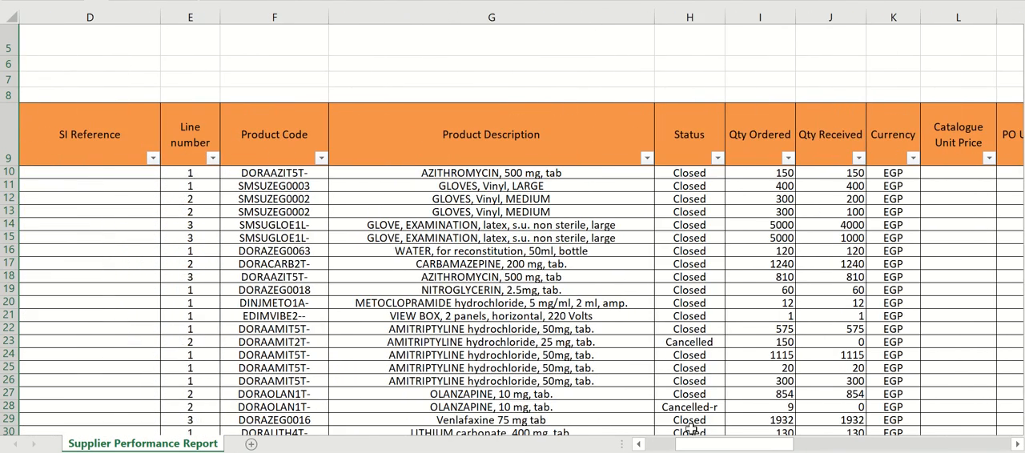
- Switch to the user manual PDF and highlight "Closed/Cancelled POS" in the section on viewing the Supplier Performance Report
{"action": "left_click", "coordinate": [464, 451]}
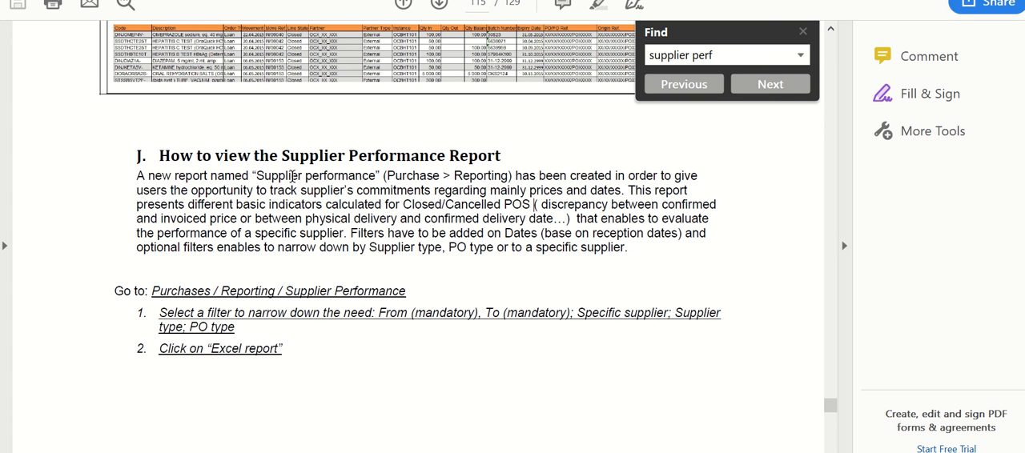
{"action": "left_click_drag", "start_coordinate": [403, 204], "coordinate": [530, 204]}
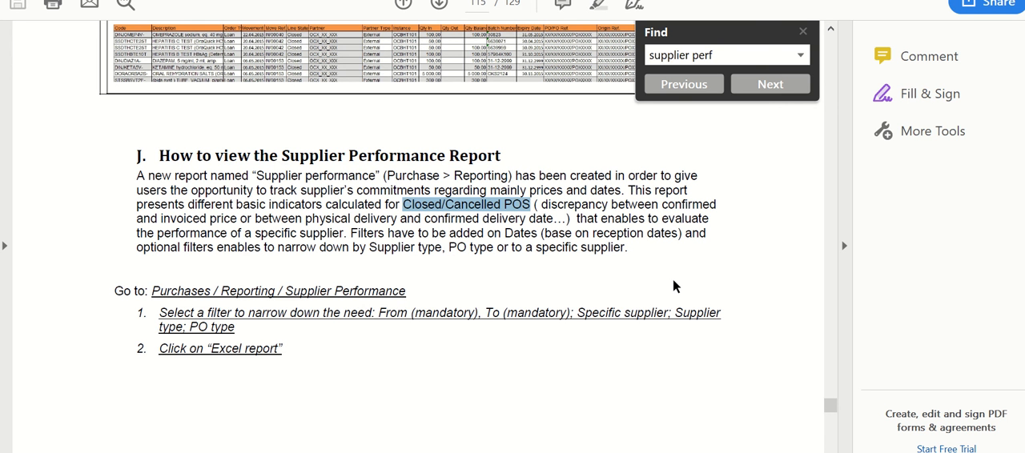
- Switch to UniField and open the PO Follow Up per Supplier report from the purchases reporting section
{"action": "key", "text": "super+r"}
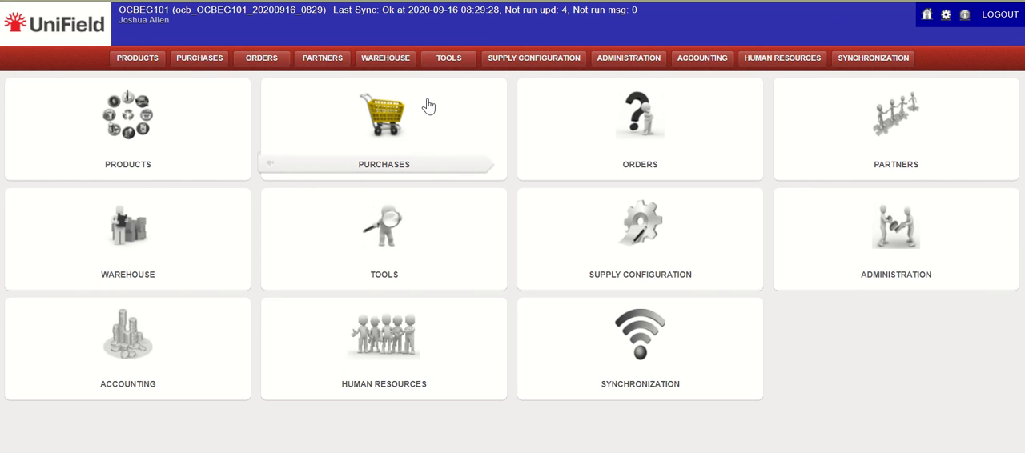
{"action": "left_click", "coordinate": [216, 60]}
{"action": "left_click", "coordinate": [200, 58]}
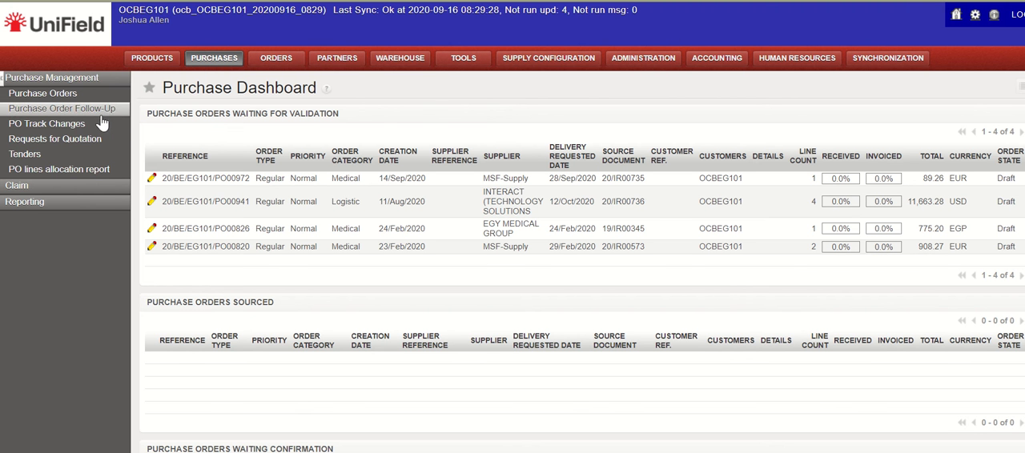
{"action": "left_click", "coordinate": [105, 206]}
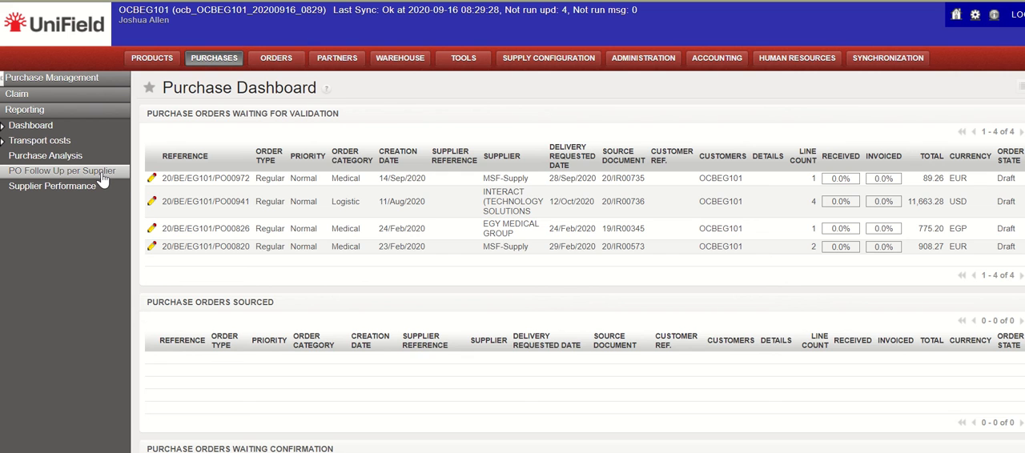
{"action": "left_click", "coordinate": [101, 174]}
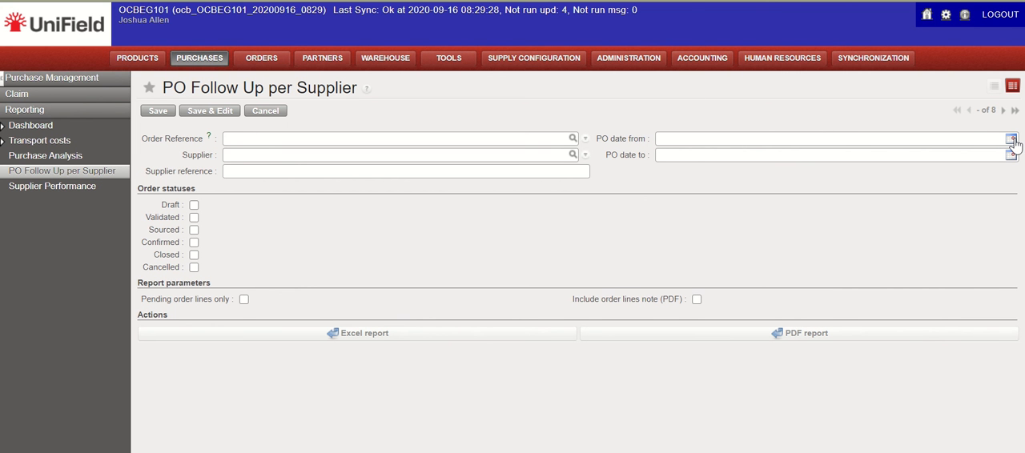
- Generate the Excel report for Draft, Validated, Sourced and Confirmed orders from 22/Feb/2020 to 30/Sep/2020 and open it in Excel
{"action": "left_click", "coordinate": [193, 205]}
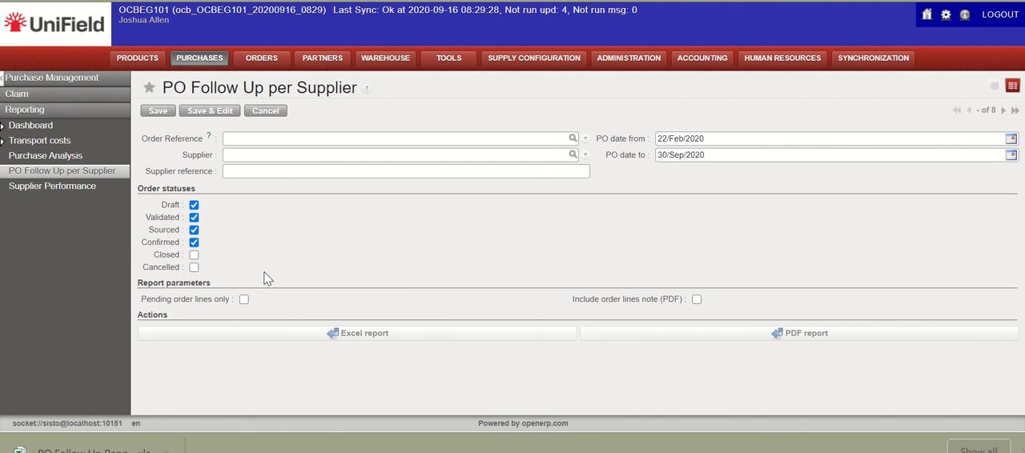
{"action": "left_click", "coordinate": [441, 334]}
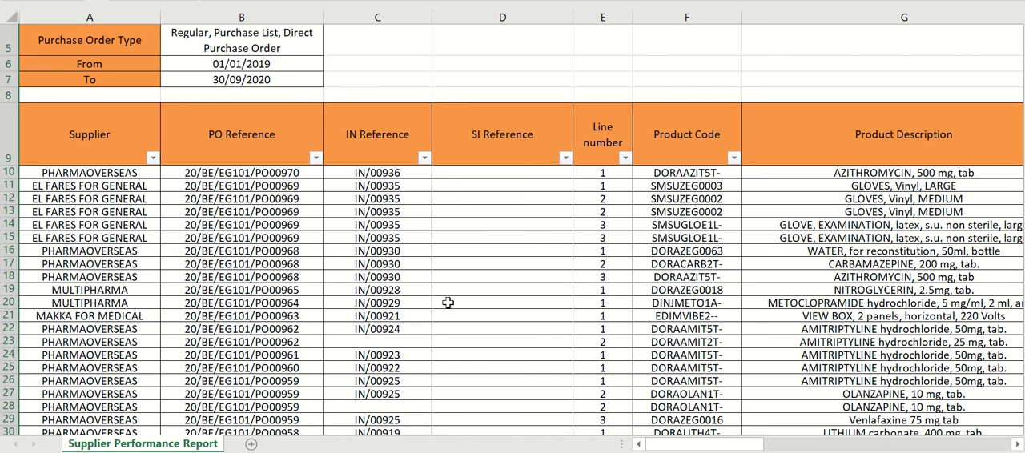
{"action": "left_click", "coordinate": [448, 302]}
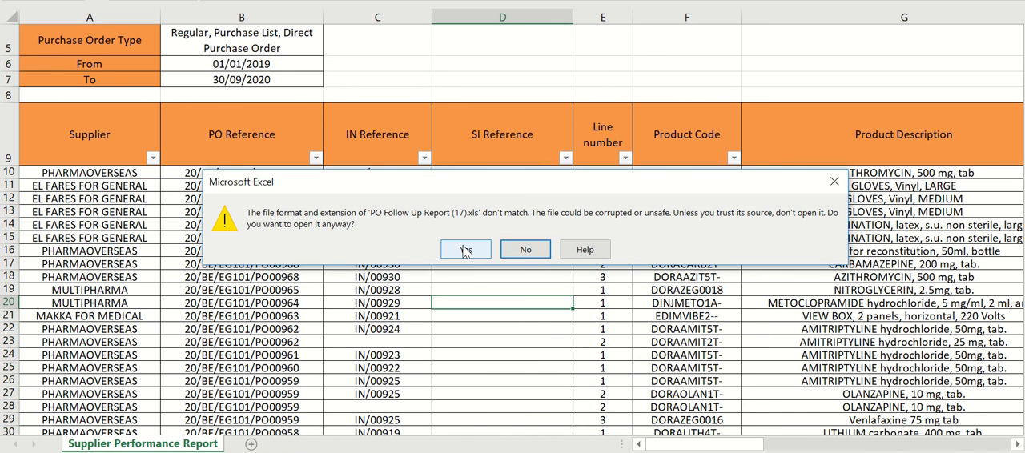
{"action": "left_click", "coordinate": [465, 251]}
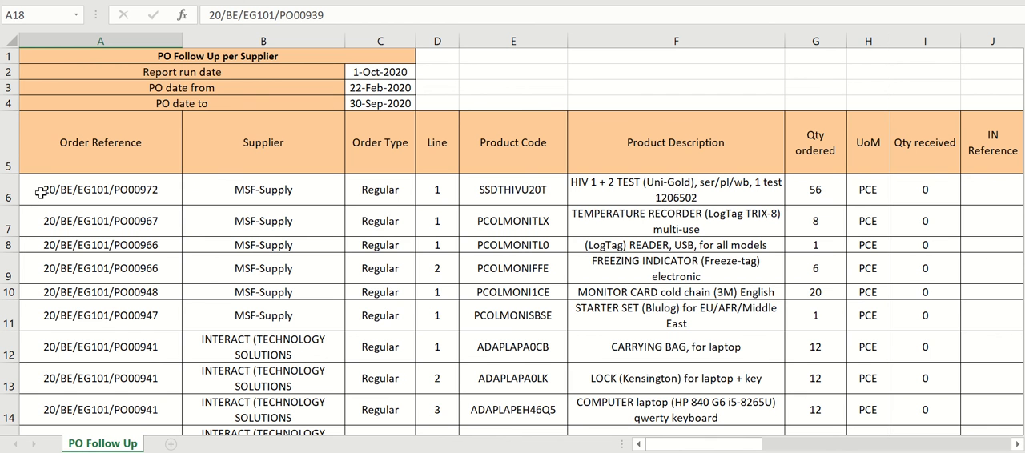
- Examine the order type, quantity, IN reference, backorder and unit price columns of the PO Follow Up order lines
{"action": "left_click", "coordinate": [387, 199]}
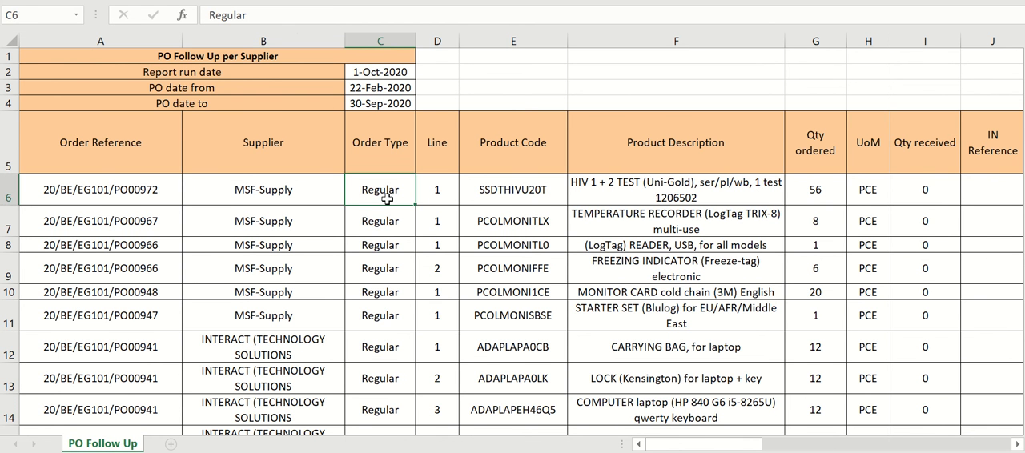
{"action": "left_click", "coordinate": [386, 216]}
{"action": "left_click", "coordinate": [384, 276]}
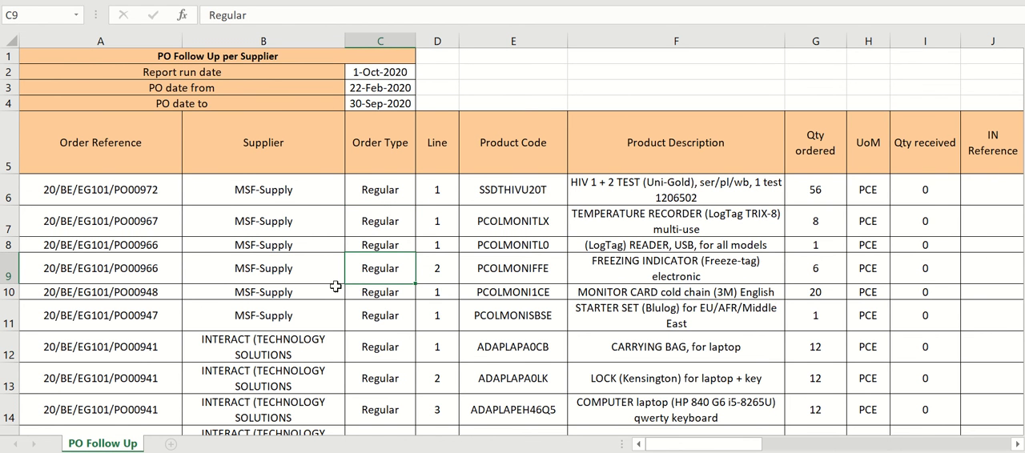
{"action": "scroll", "coordinate": [568, 271], "scroll_direction": "right", "scroll_amount": 3}
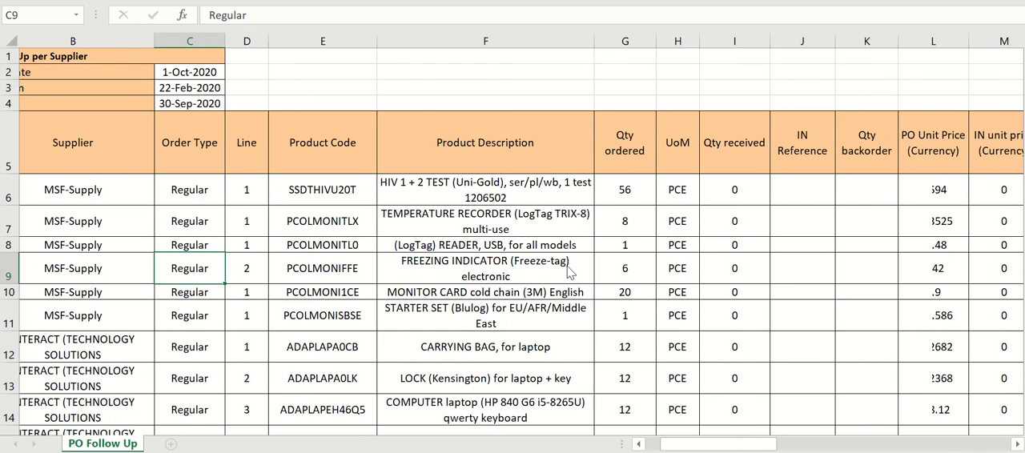
{"action": "scroll", "coordinate": [568, 271], "scroll_direction": "right", "scroll_amount": 3}
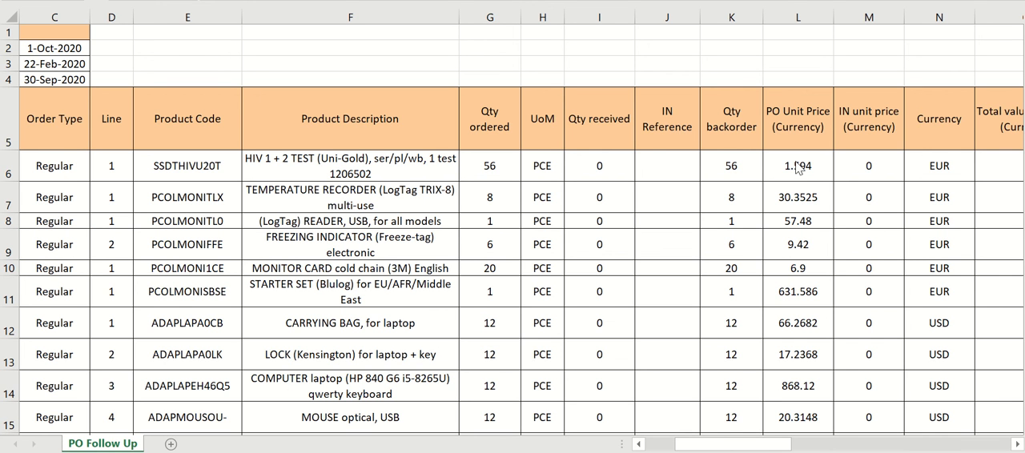
- Check the Currency column down the order lines and compare it with the suppliers and unit prices
{"action": "left_click", "coordinate": [951, 18]}
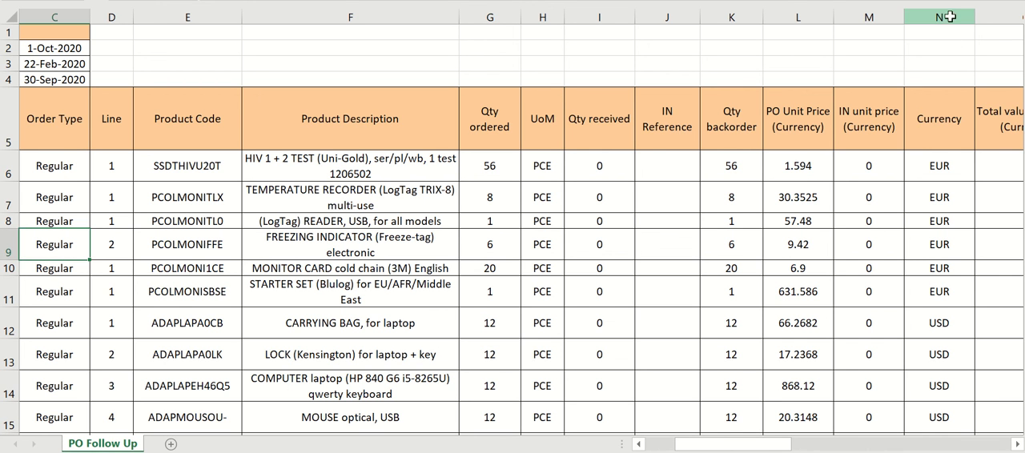
{"action": "left_click", "coordinate": [950, 17]}
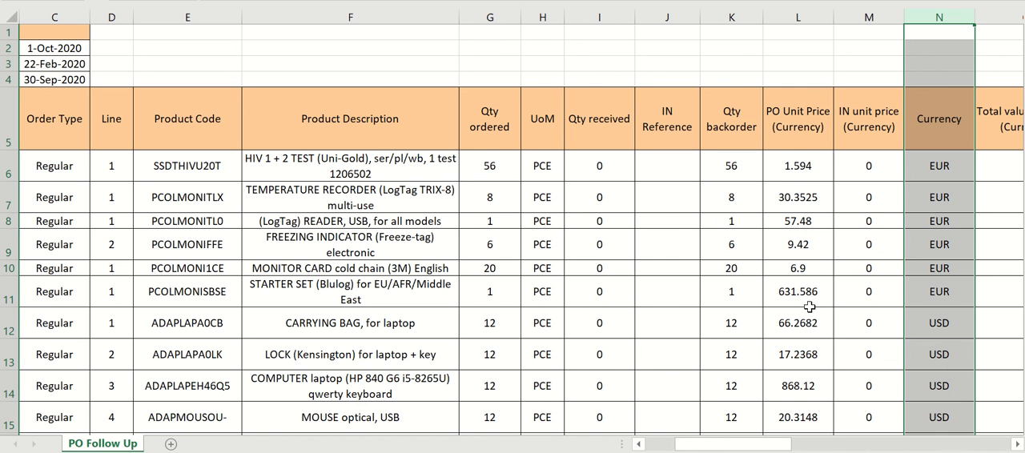
{"action": "scroll", "coordinate": [813, 357], "scroll_direction": "down", "scroll_amount": 2}
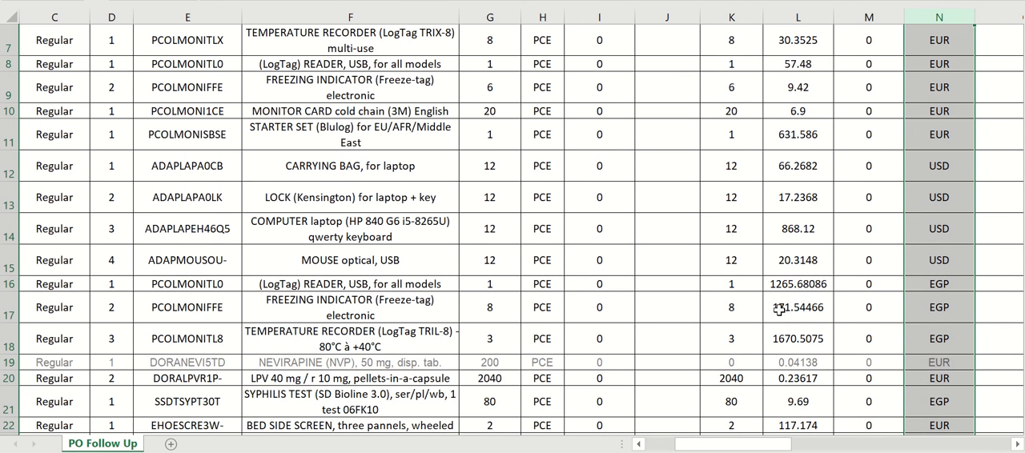
{"action": "scroll", "coordinate": [643, 267], "scroll_direction": "left", "scroll_amount": 1}
{"action": "scroll", "coordinate": [643, 267], "scroll_direction": "left", "scroll_amount": 2}
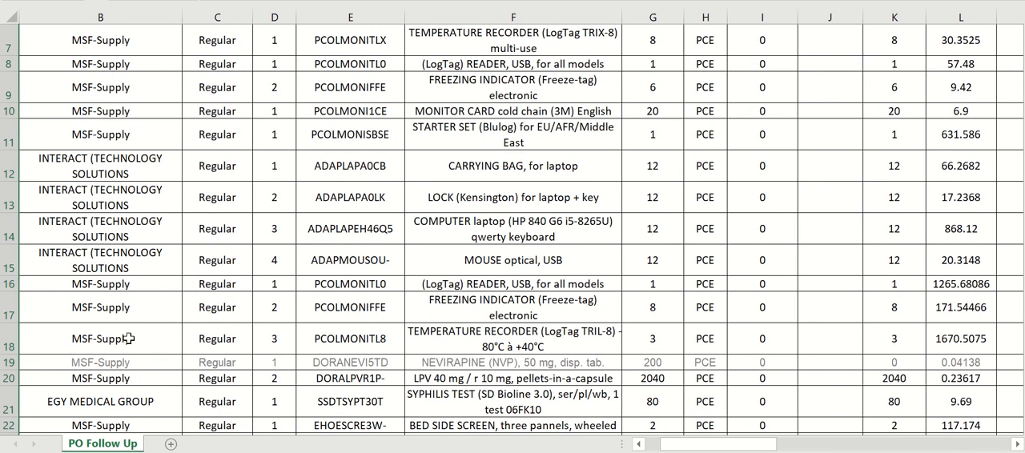
{"action": "scroll", "coordinate": [525, 314], "scroll_direction": "down", "scroll_amount": 3}
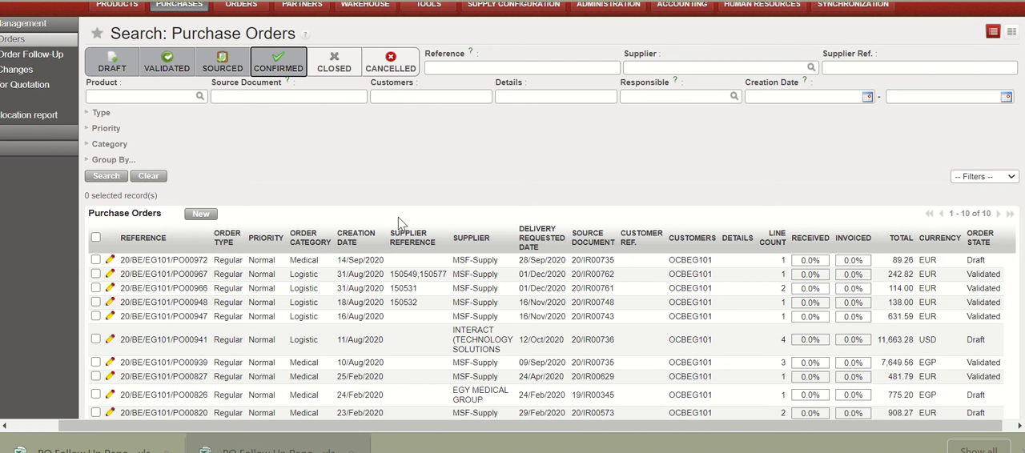
- Switch to UniField and review the suppliers and order states in the Draft, Validated, Sourced and Confirmed purchase orders list
{"action": "scroll", "coordinate": [272, 264], "scroll_direction": "down", "scroll_amount": 1}
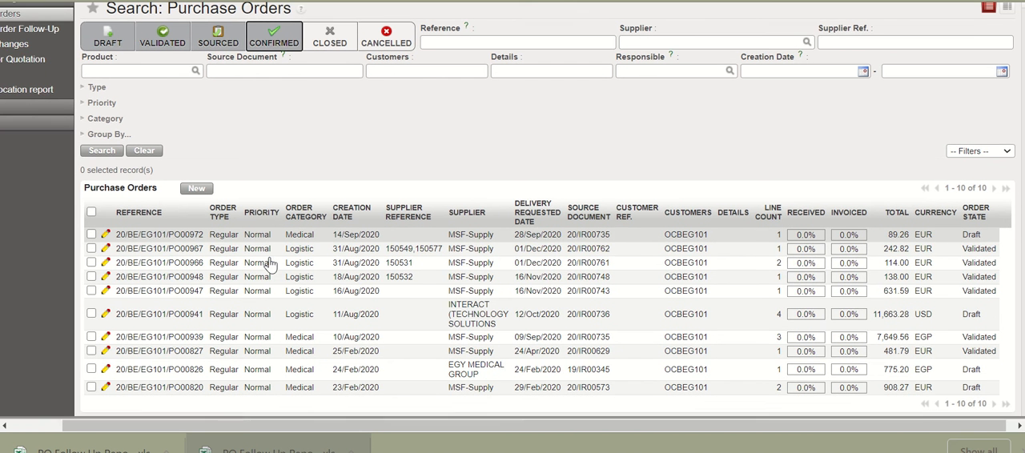
{"action": "scroll", "coordinate": [271, 264], "scroll_direction": "up", "scroll_amount": 3}
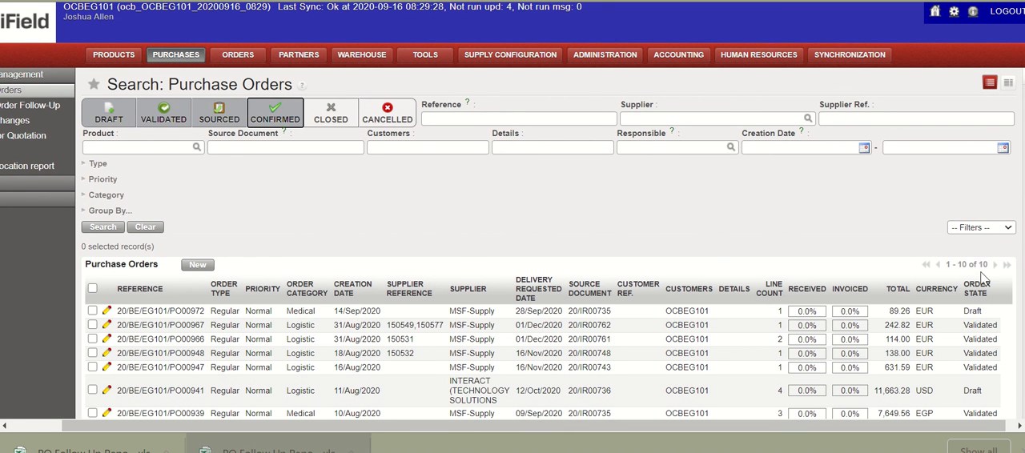
{"action": "scroll", "coordinate": [811, 292], "scroll_direction": "down", "scroll_amount": 3}
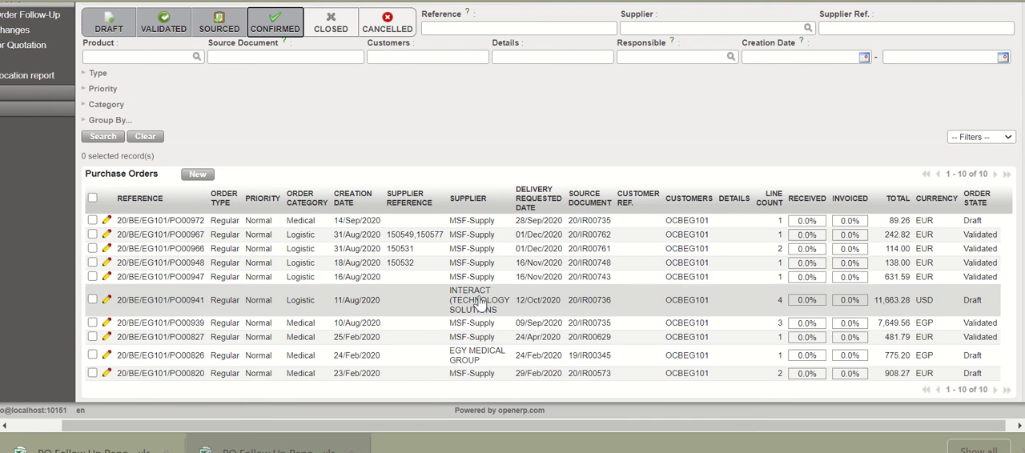
- Expand the Reporting section of the purchase menu to show the PO Follow Up per Supplier and Supplier Performance reports
{"action": "scroll", "coordinate": [2, 131], "scroll_direction": "left", "scroll_amount": 2}
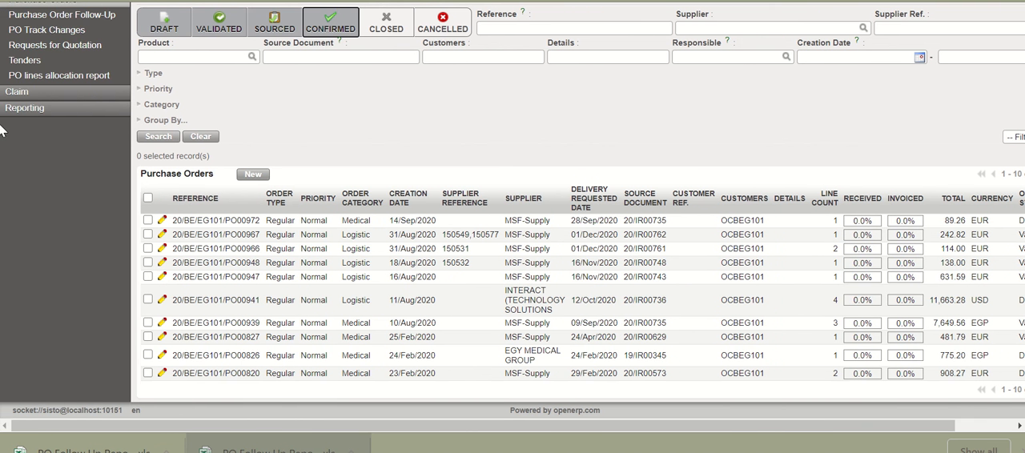
{"action": "left_click", "coordinate": [51, 109]}
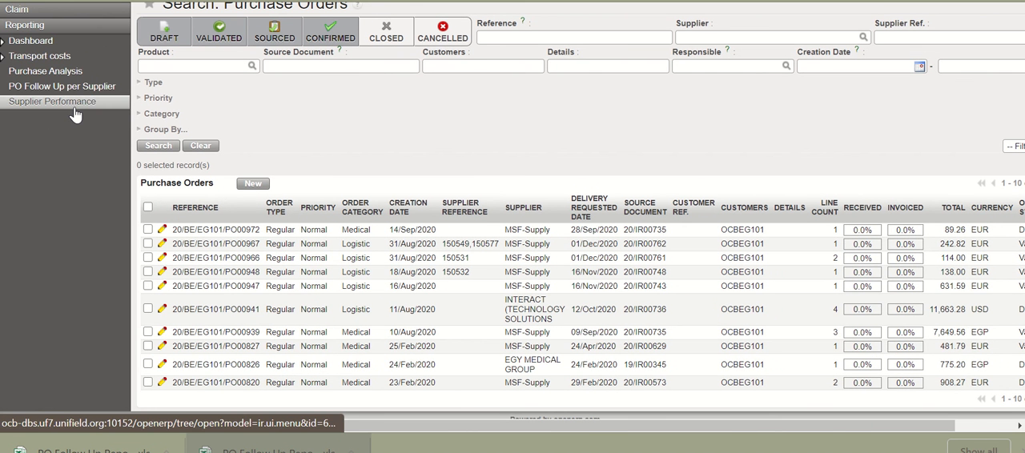
{"action": "left_click", "coordinate": [72, 110]}
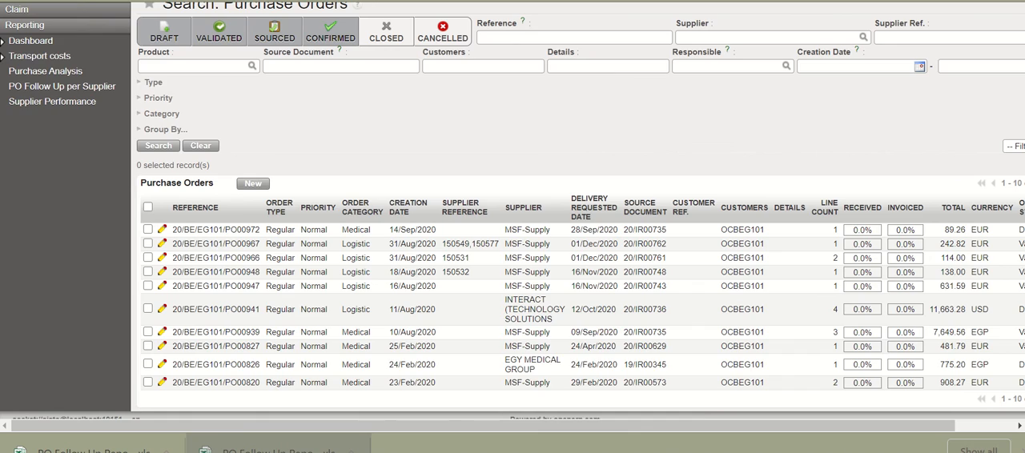
- Switch to the Supplier Performance Report in Excel and examine its Currency column alongside the quantity, unit price and discrepancy columns
{"action": "mouse_move", "coordinate": [545, 446]}
{"action": "left_click", "coordinate": [502, 420]}
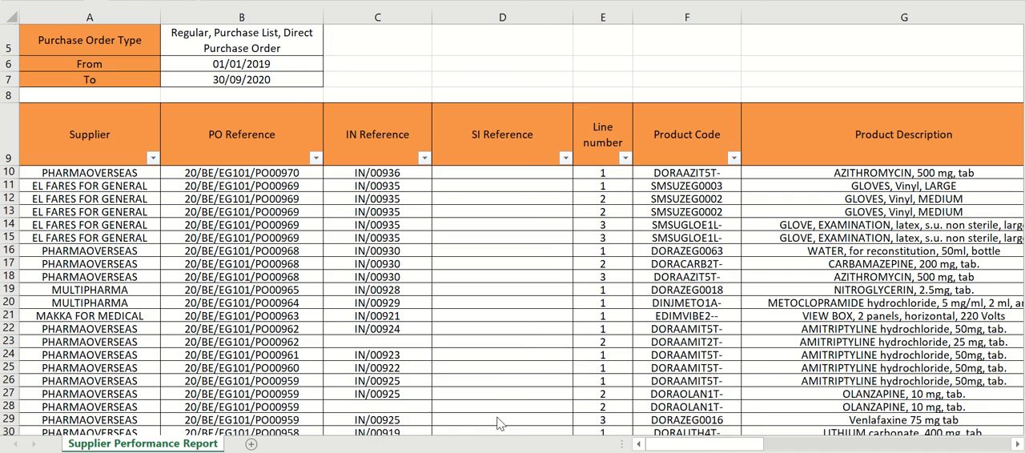
{"action": "scroll", "coordinate": [524, 338], "scroll_direction": "right", "scroll_amount": 10}
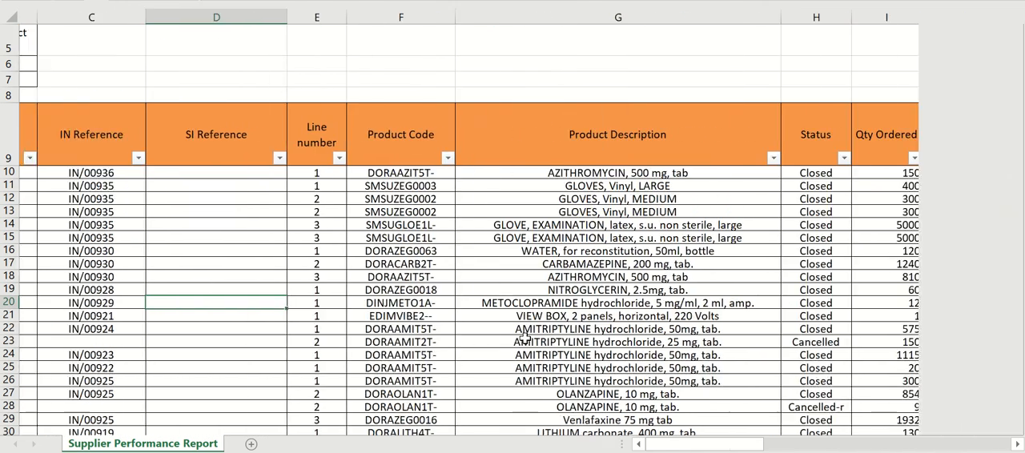
{"action": "scroll", "coordinate": [525, 338], "scroll_direction": "left", "scroll_amount": 10}
{"action": "scroll", "coordinate": [524, 338], "scroll_direction": "right", "scroll_amount": 3}
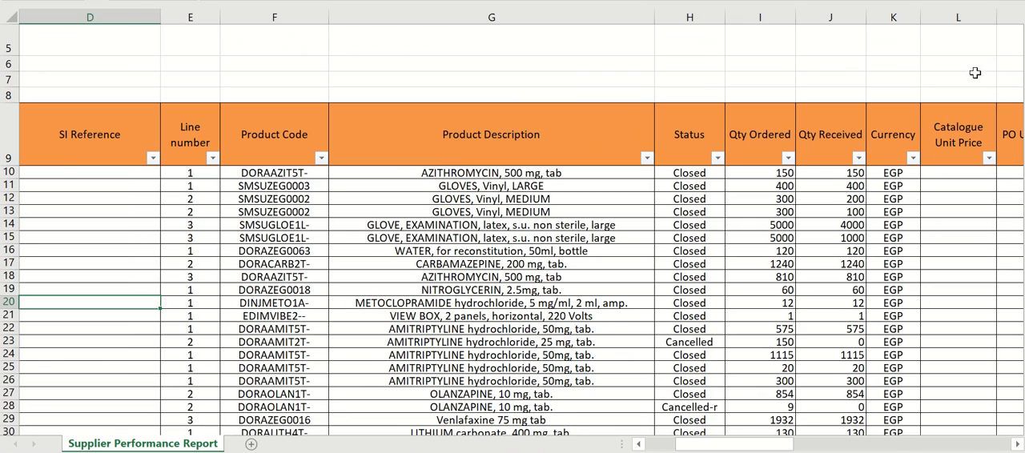
{"action": "left_click", "coordinate": [897, 14]}
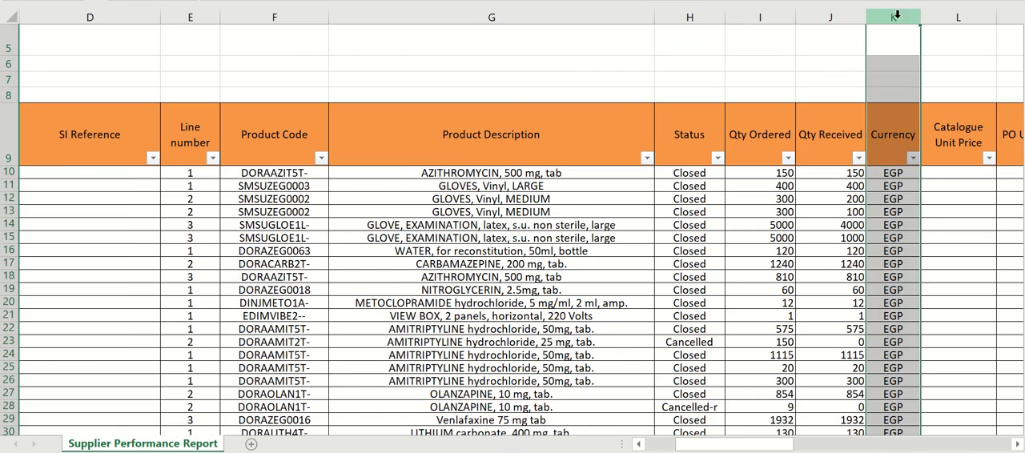
{"action": "scroll", "coordinate": [935, 164], "scroll_direction": "right", "scroll_amount": 4}
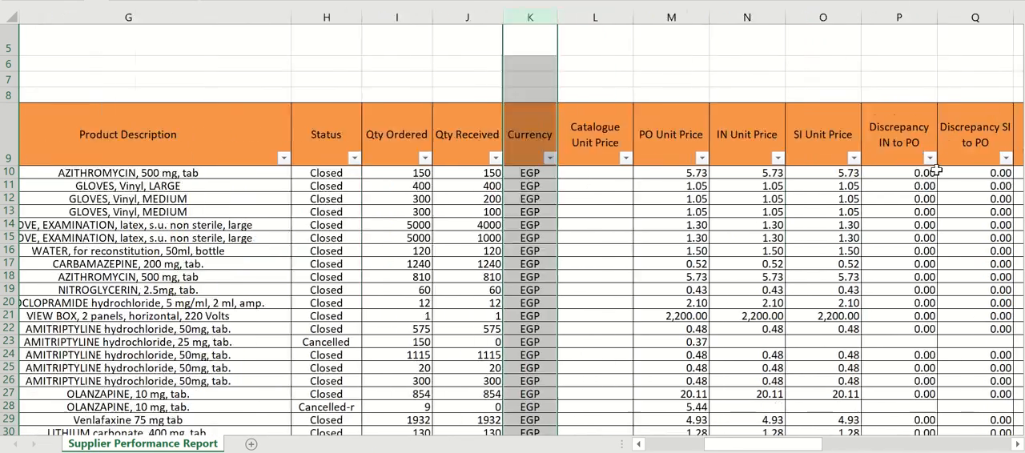
{"action": "scroll", "coordinate": [936, 170], "scroll_direction": "left", "scroll_amount": 6}
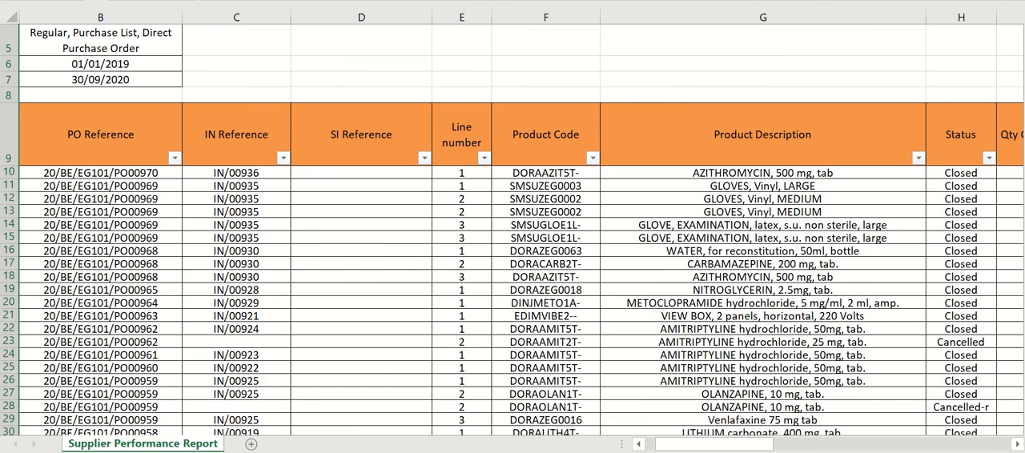
{"action": "key", "text": "alt+Tab"}
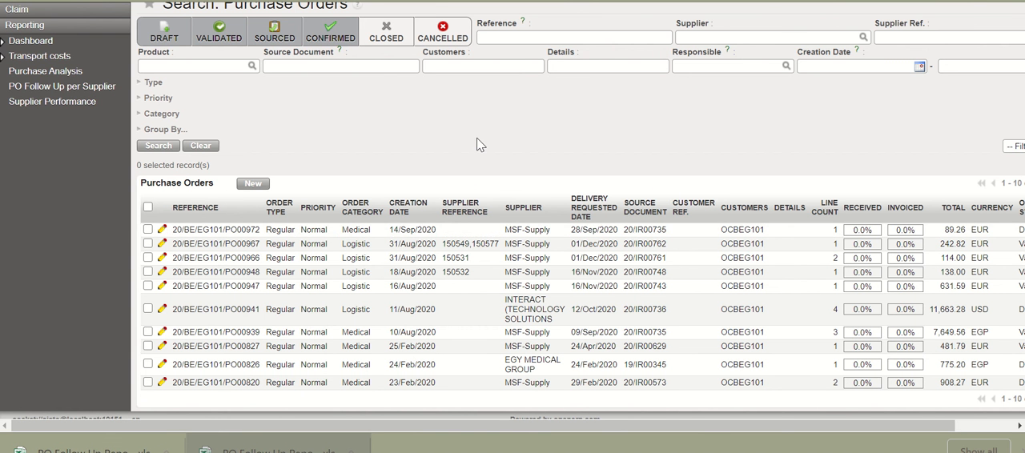
{"action": "scroll", "coordinate": [477, 138], "scroll_direction": "up", "scroll_amount": 2}
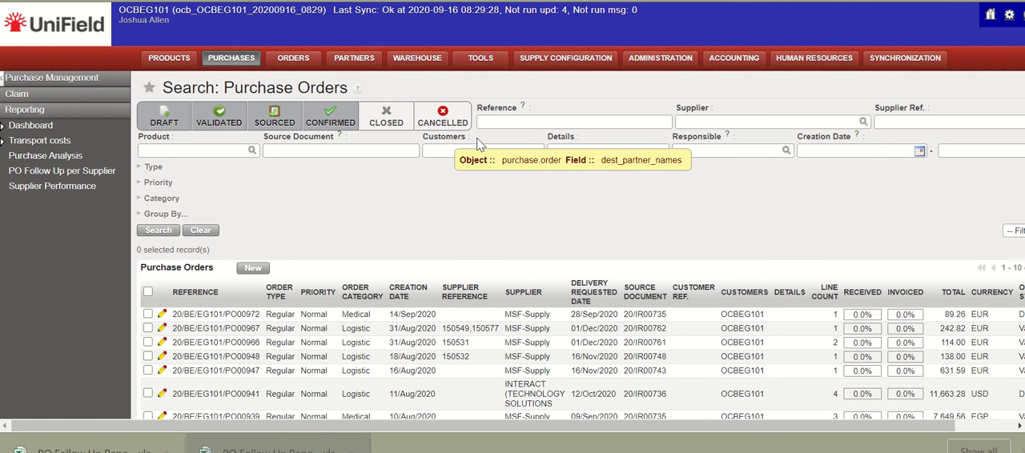
{"action": "key", "text": "alt+Tab"}
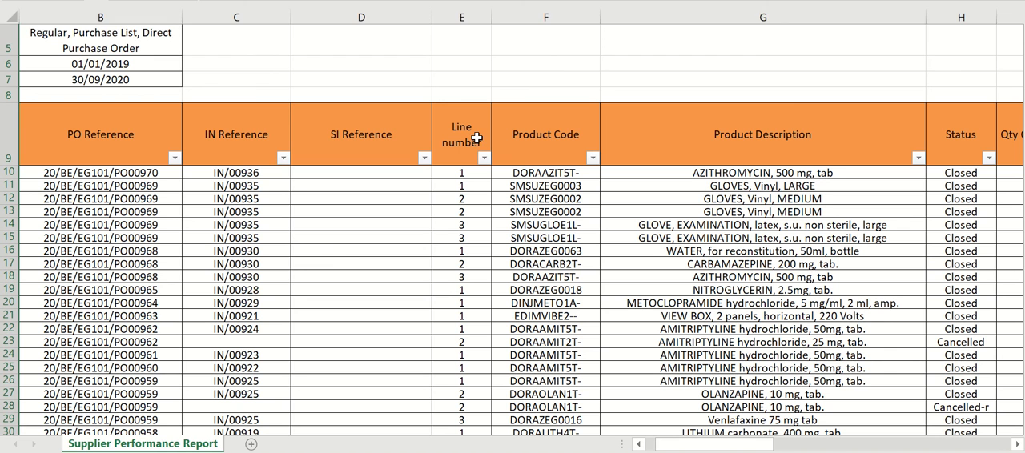
{"action": "key", "text": "alt+r"}
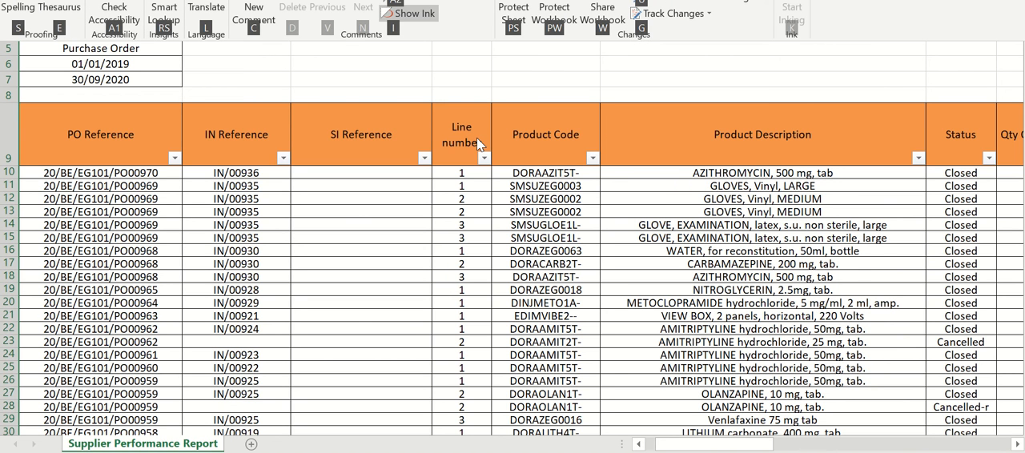